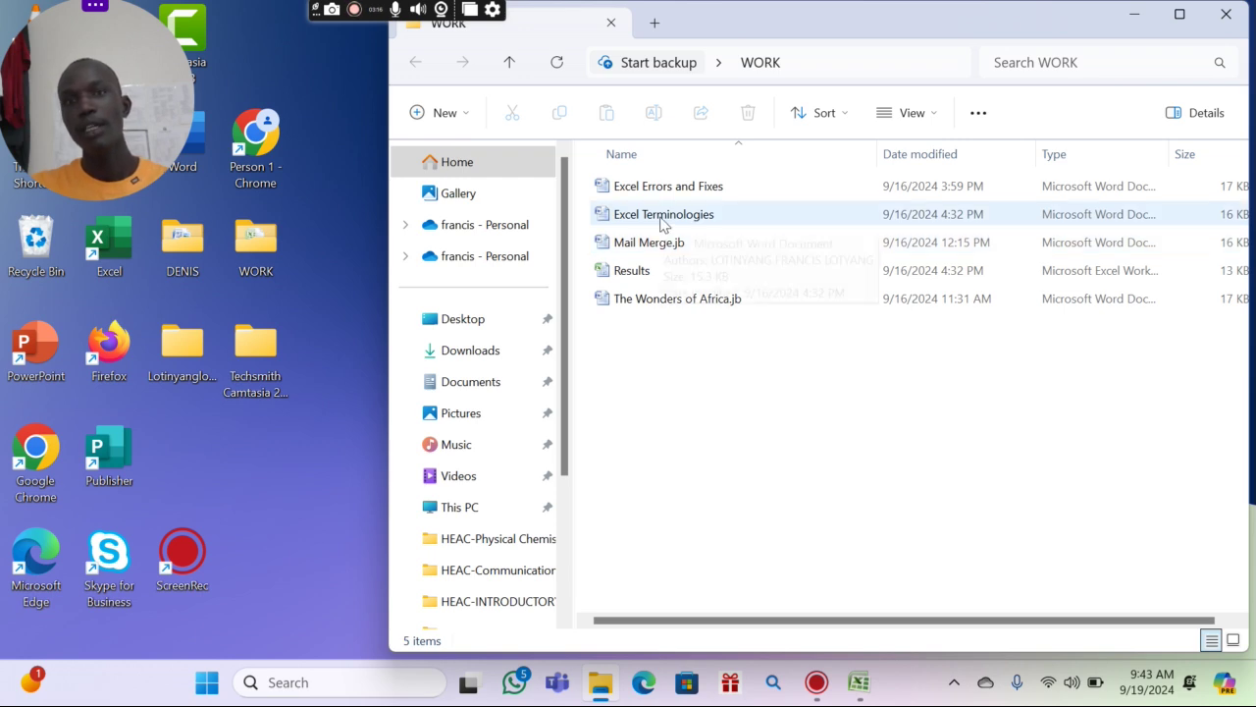
Open the Results workbook from the WORK folder and go to the terminology list on Sheet2
{"action": "double_click", "coordinate": [663, 272]}
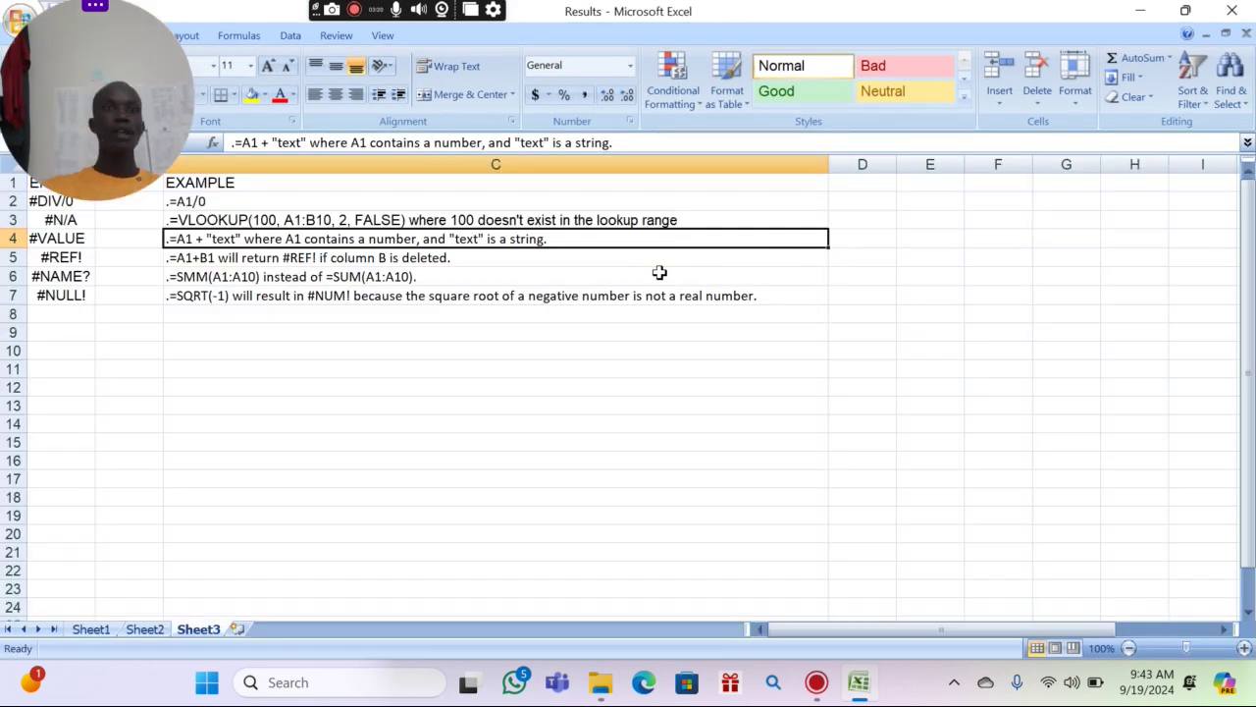
{"action": "left_click", "coordinate": [659, 272]}
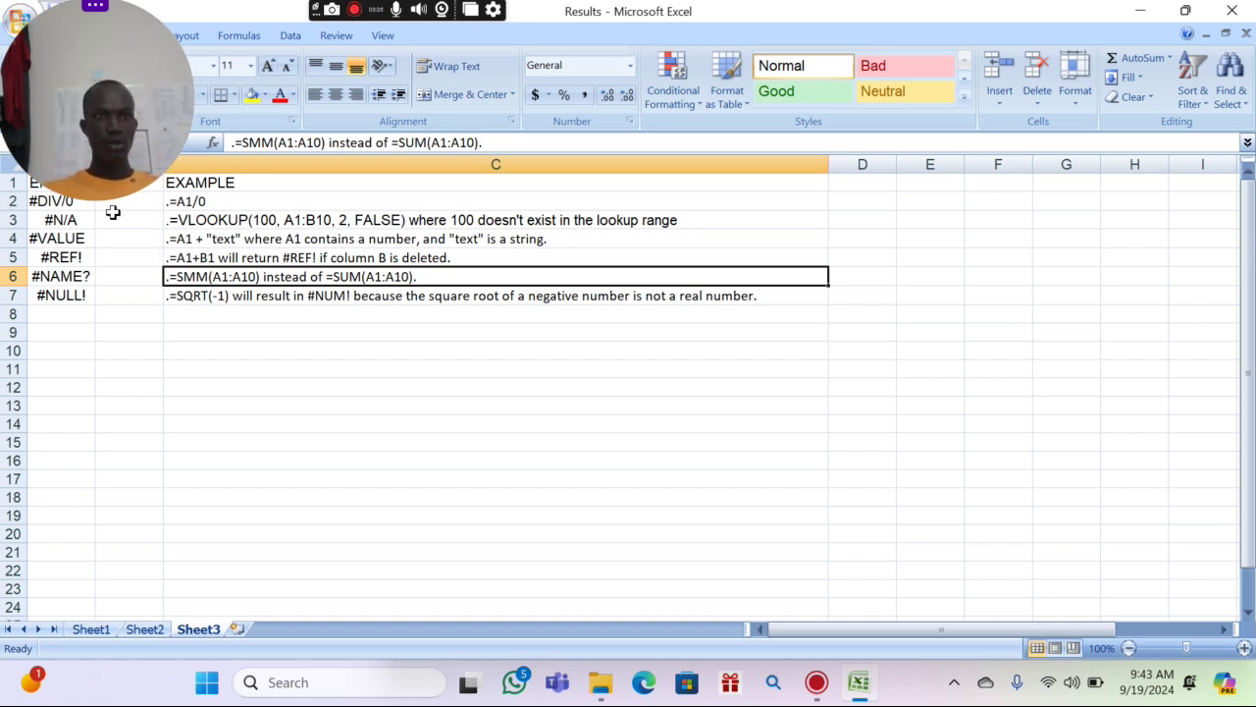
{"action": "left_click_drag", "start_coordinate": [109, 110], "coordinate": [1040, 330]}
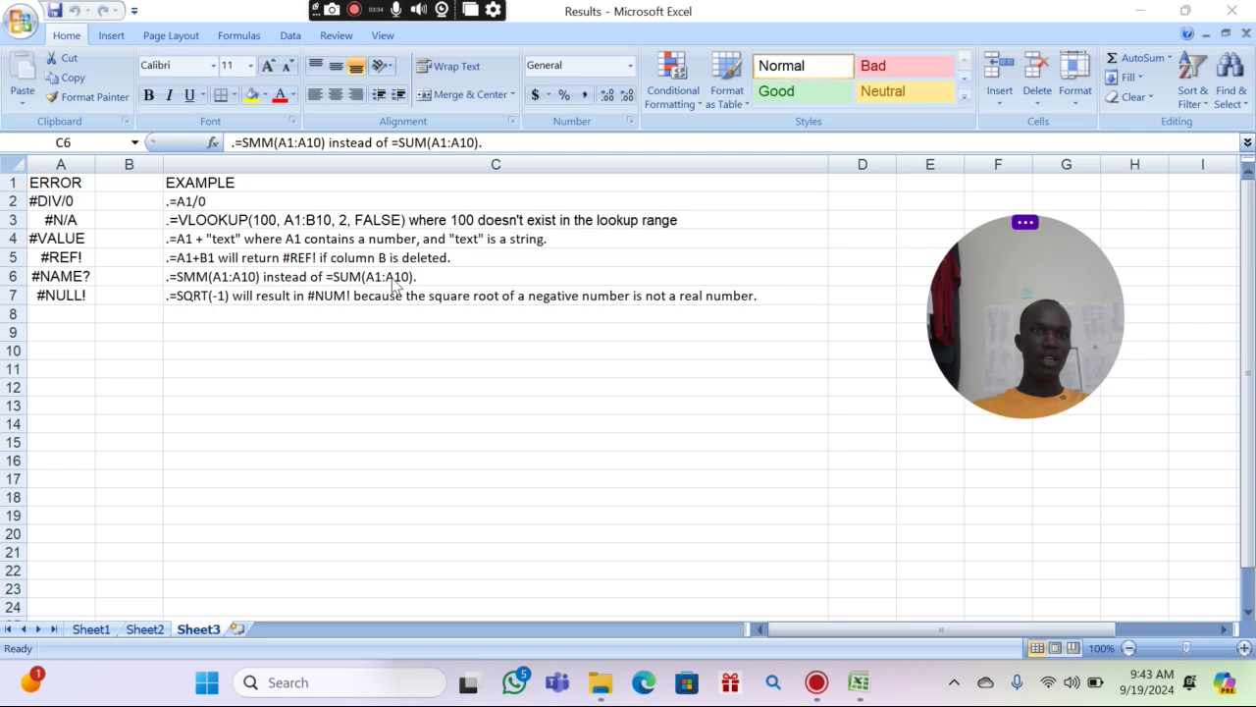
{"action": "left_click", "coordinate": [146, 635]}
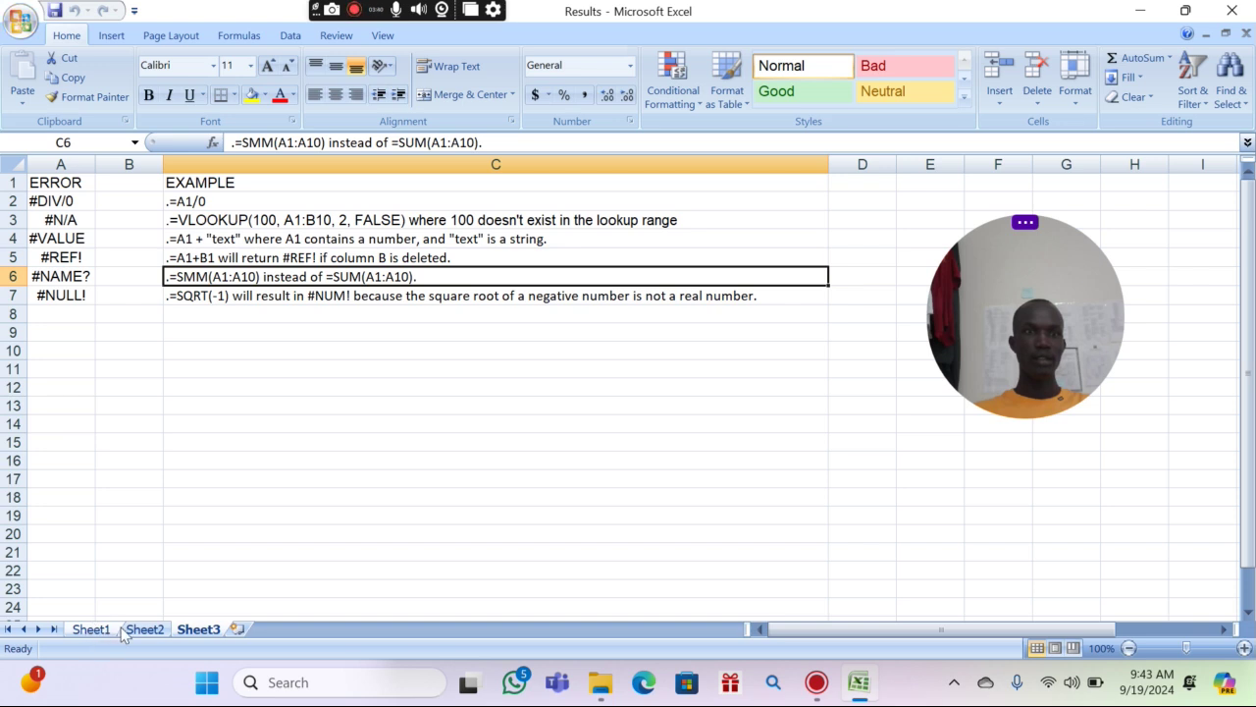
{"action": "left_click", "coordinate": [138, 631]}
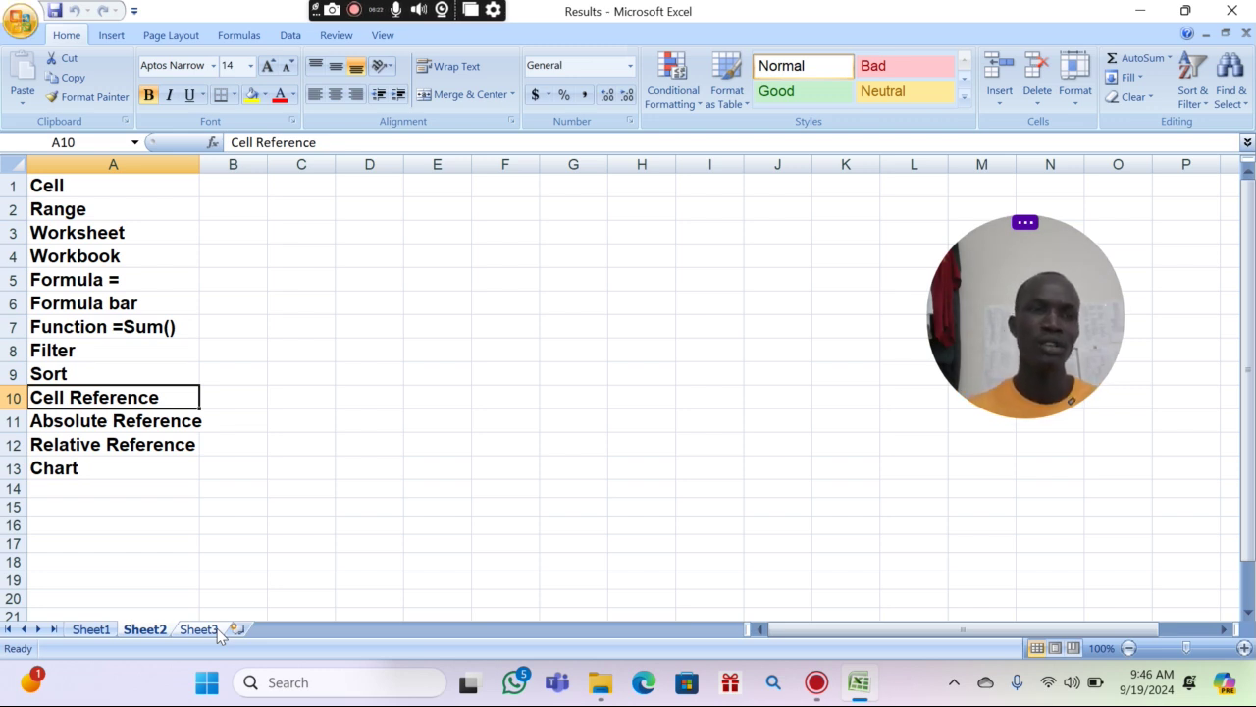
Look through the marks table on Sheet1, the terms on Sheet2 and the error examples on Sheet3, returning to Sheet2
{"action": "left_click", "coordinate": [89, 630]}
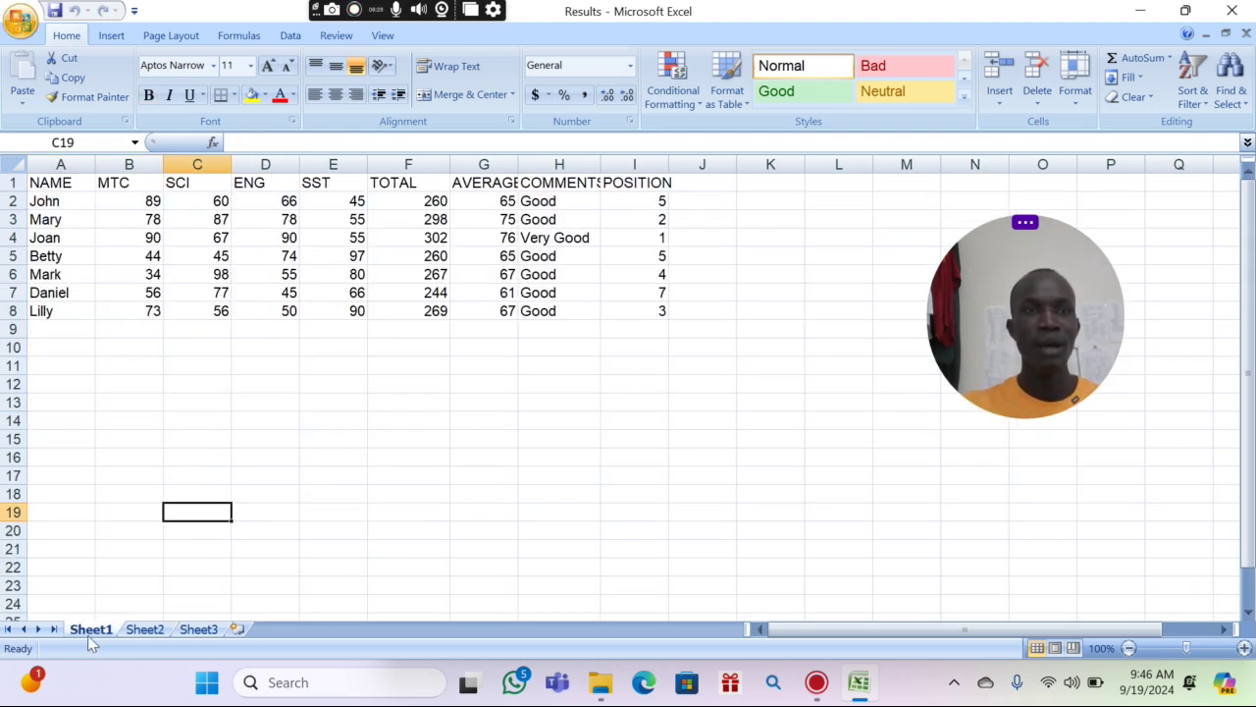
{"action": "left_click", "coordinate": [149, 630]}
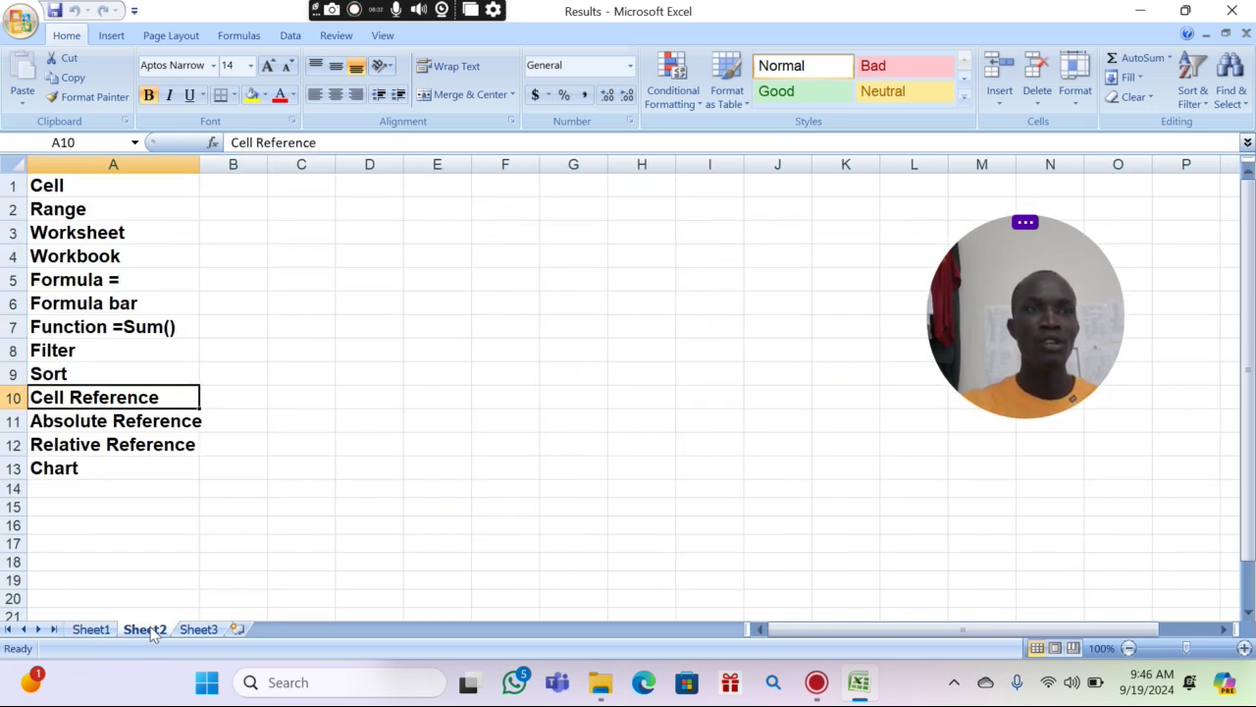
{"action": "left_click", "coordinate": [201, 632]}
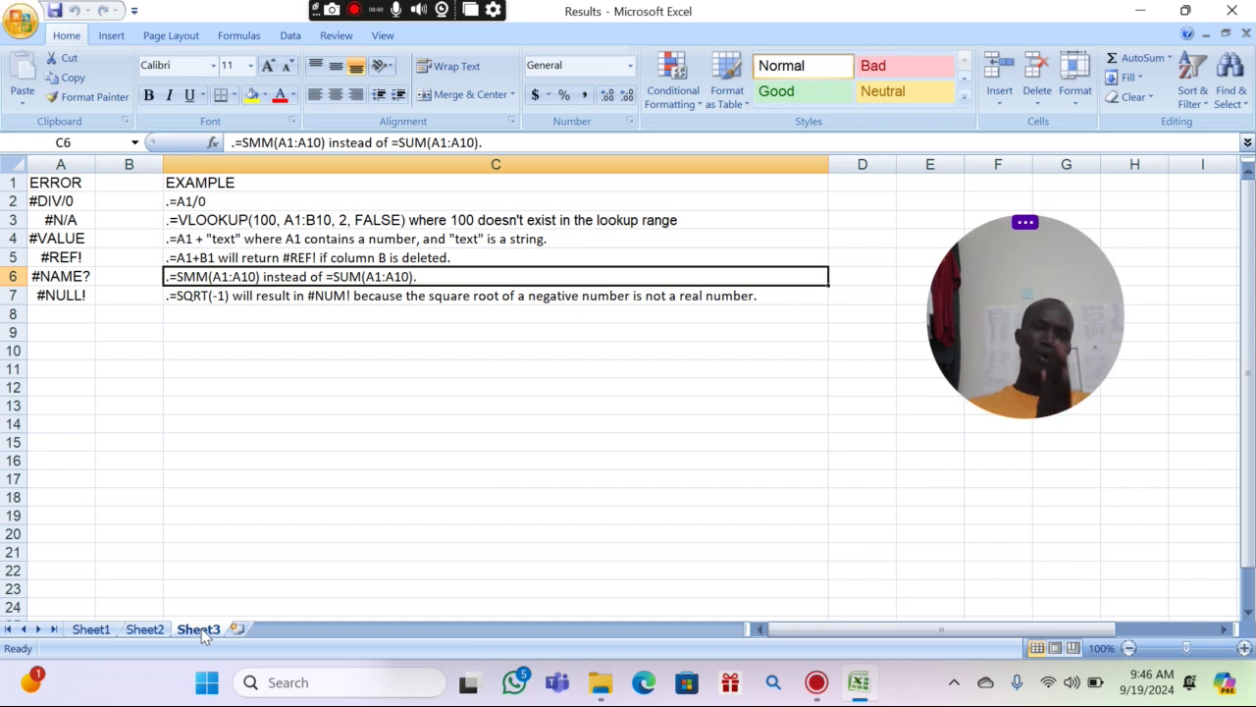
{"action": "left_click", "coordinate": [130, 633]}
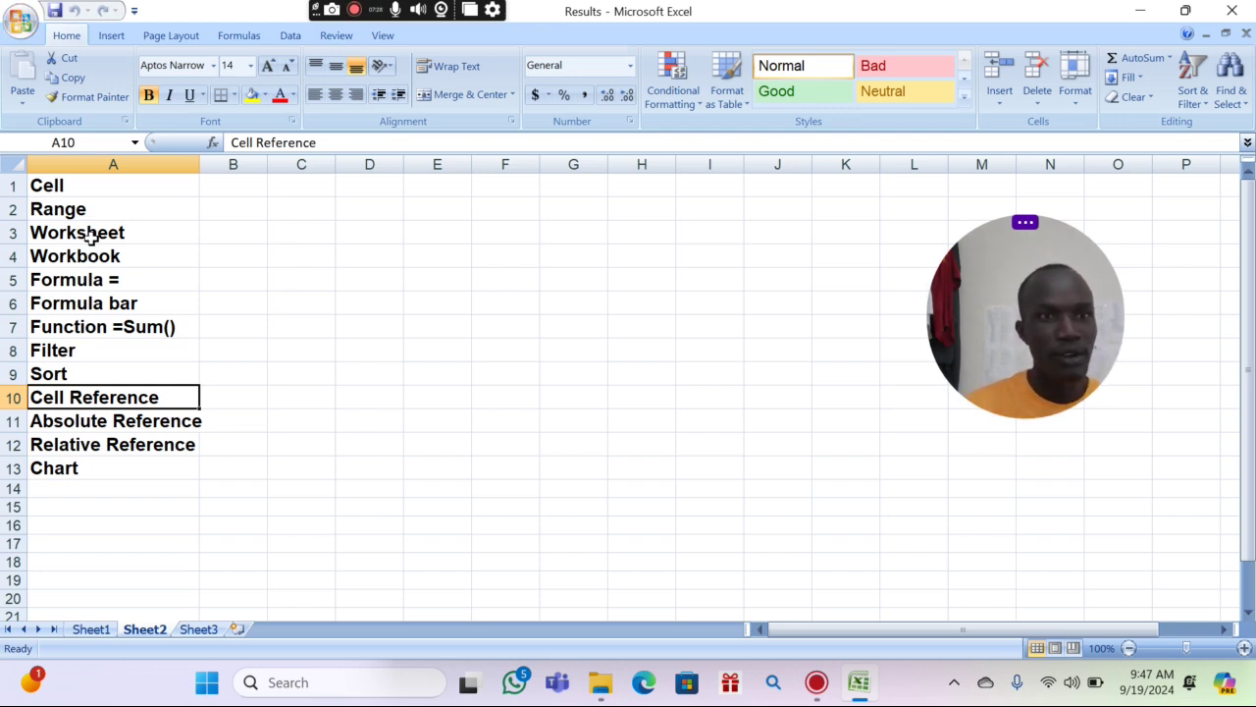
Select the Worksheet term in A3, view Sheet3, Sheet2 and Sheet1 as example worksheets, and return to Sheet2
{"action": "left_click", "coordinate": [95, 237]}
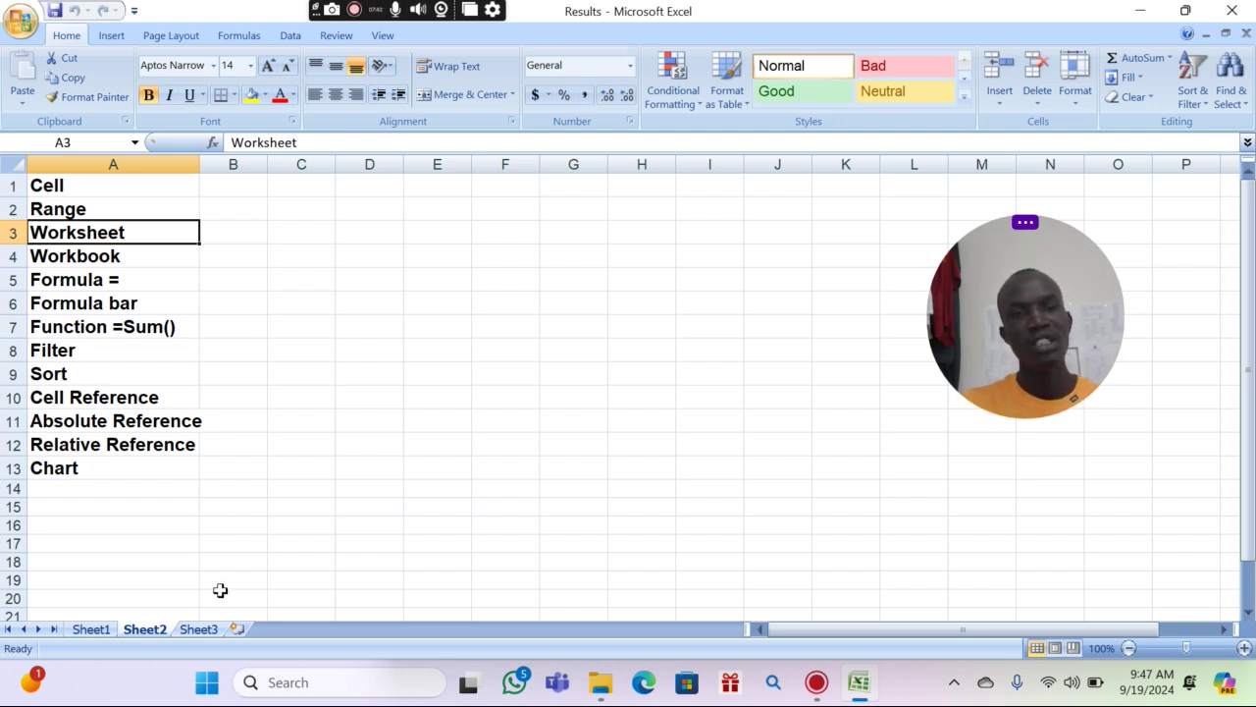
{"action": "left_click", "coordinate": [200, 631]}
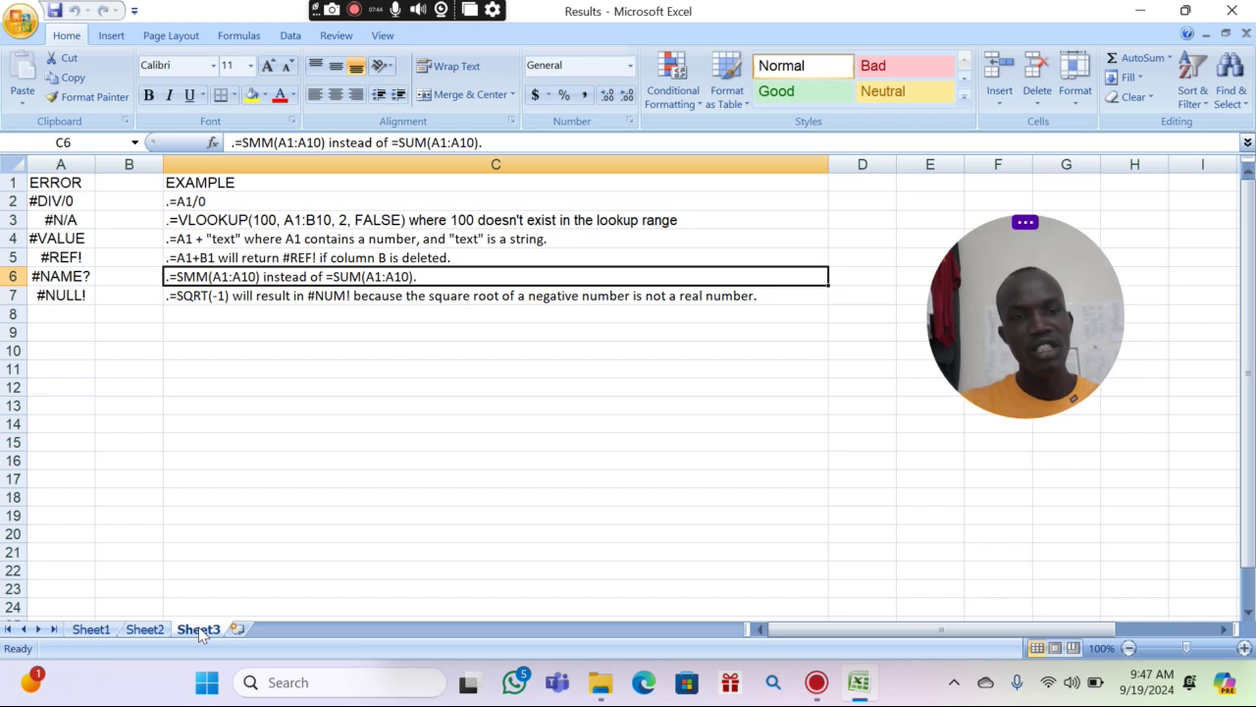
{"action": "left_click", "coordinate": [145, 630]}
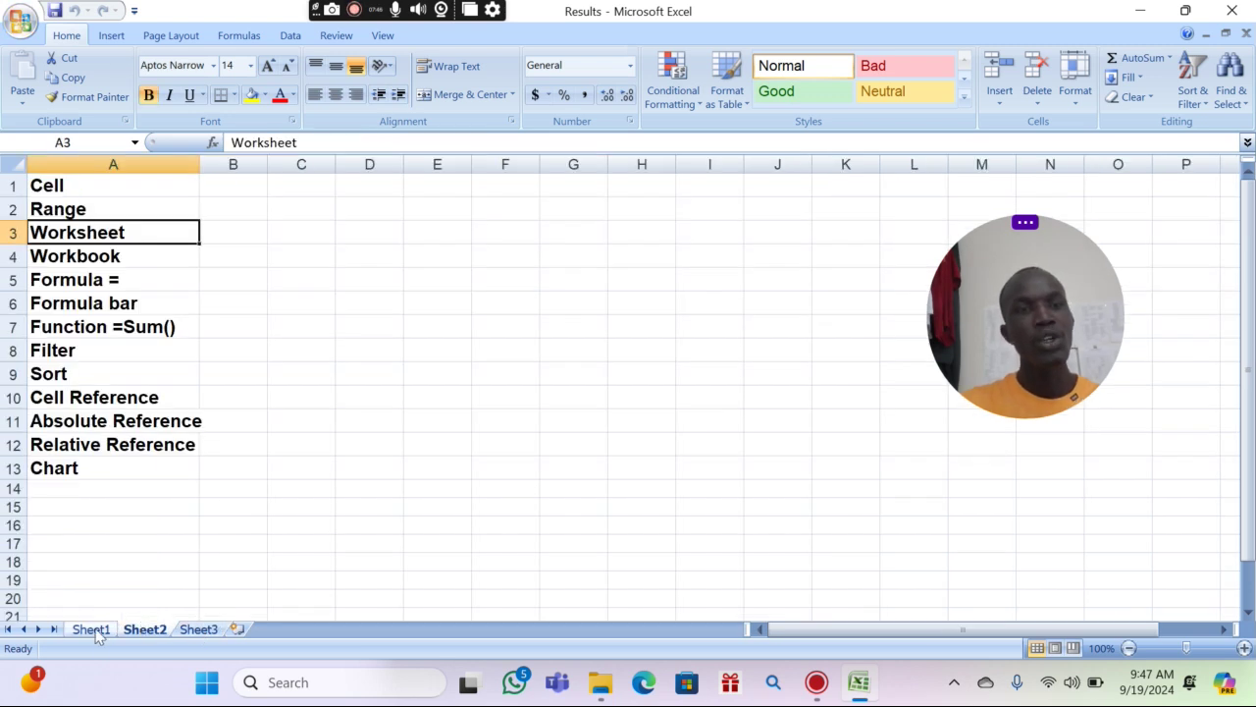
{"action": "left_click", "coordinate": [96, 632]}
{"action": "left_click", "coordinate": [146, 633]}
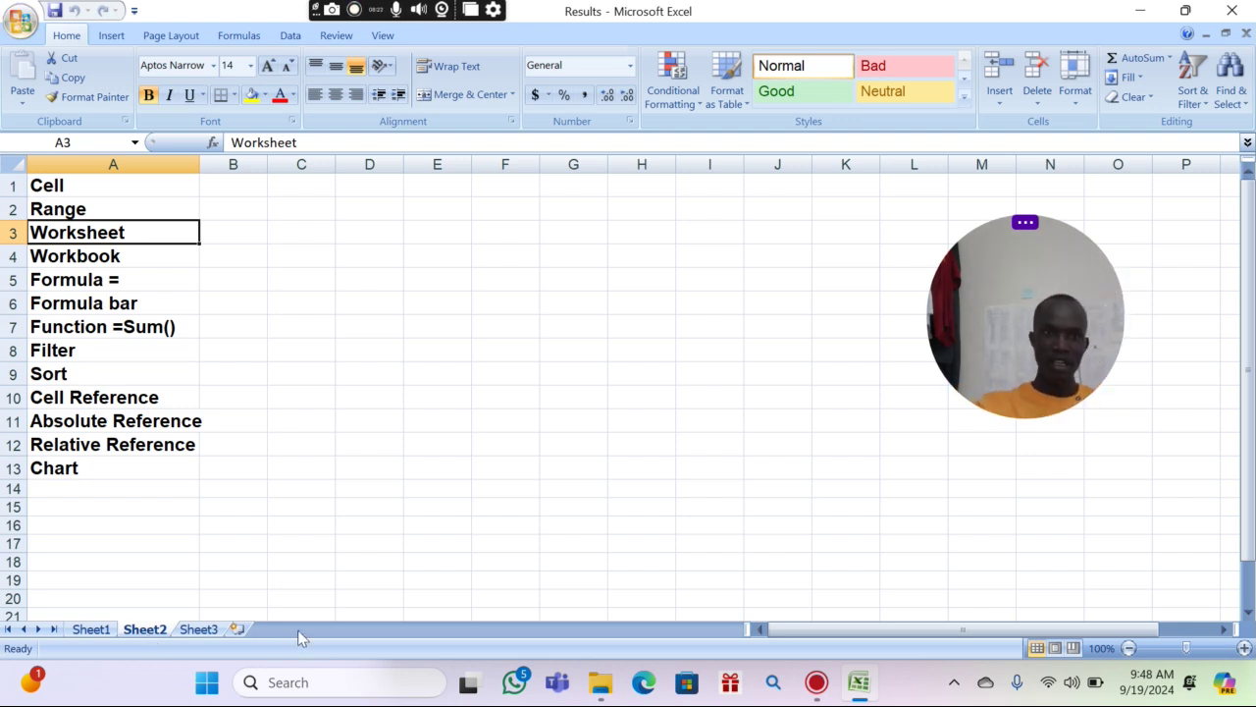
Add three blank worksheets after Sheet3, then return to the terminology list on Sheet2
{"action": "left_click", "coordinate": [238, 629]}
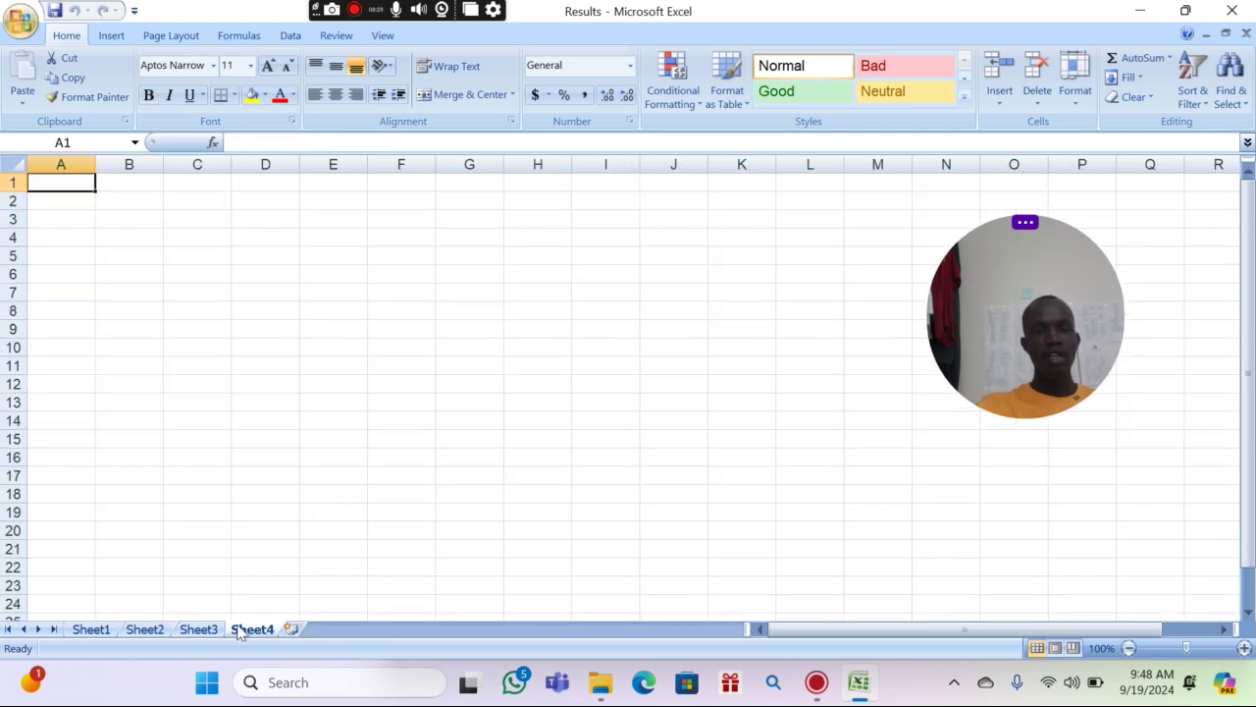
{"action": "left_click", "coordinate": [291, 629]}
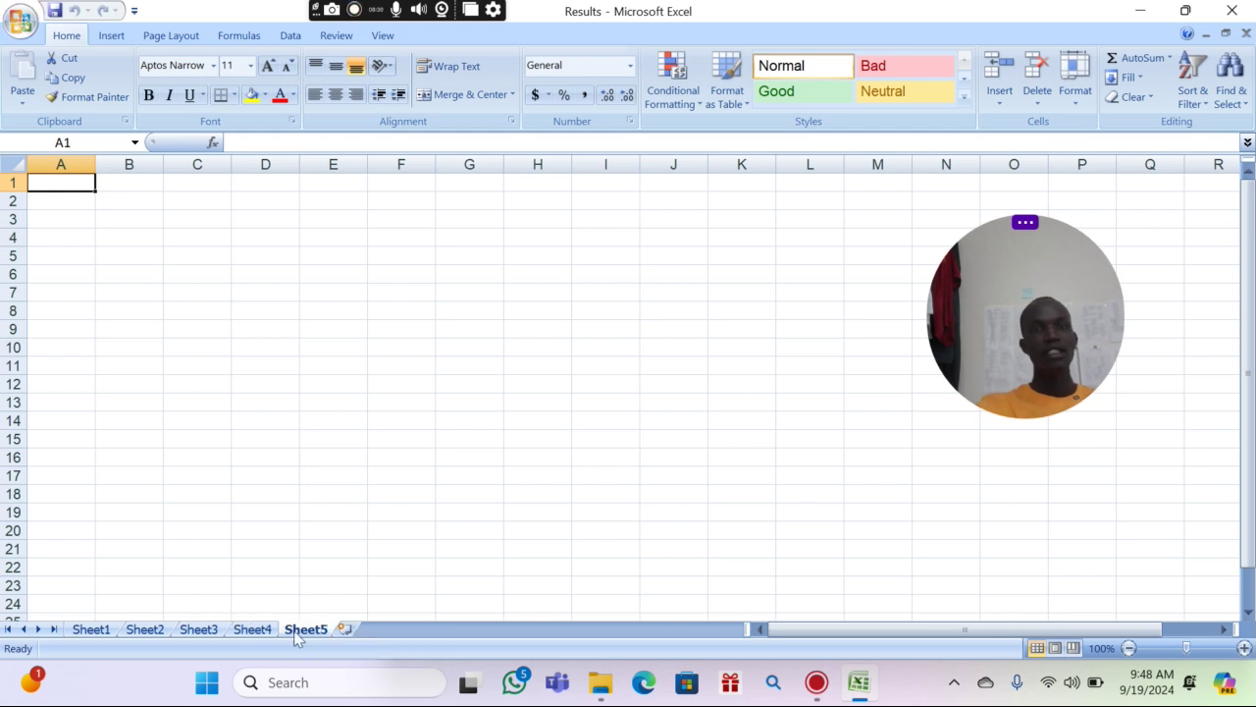
{"action": "left_click", "coordinate": [346, 628]}
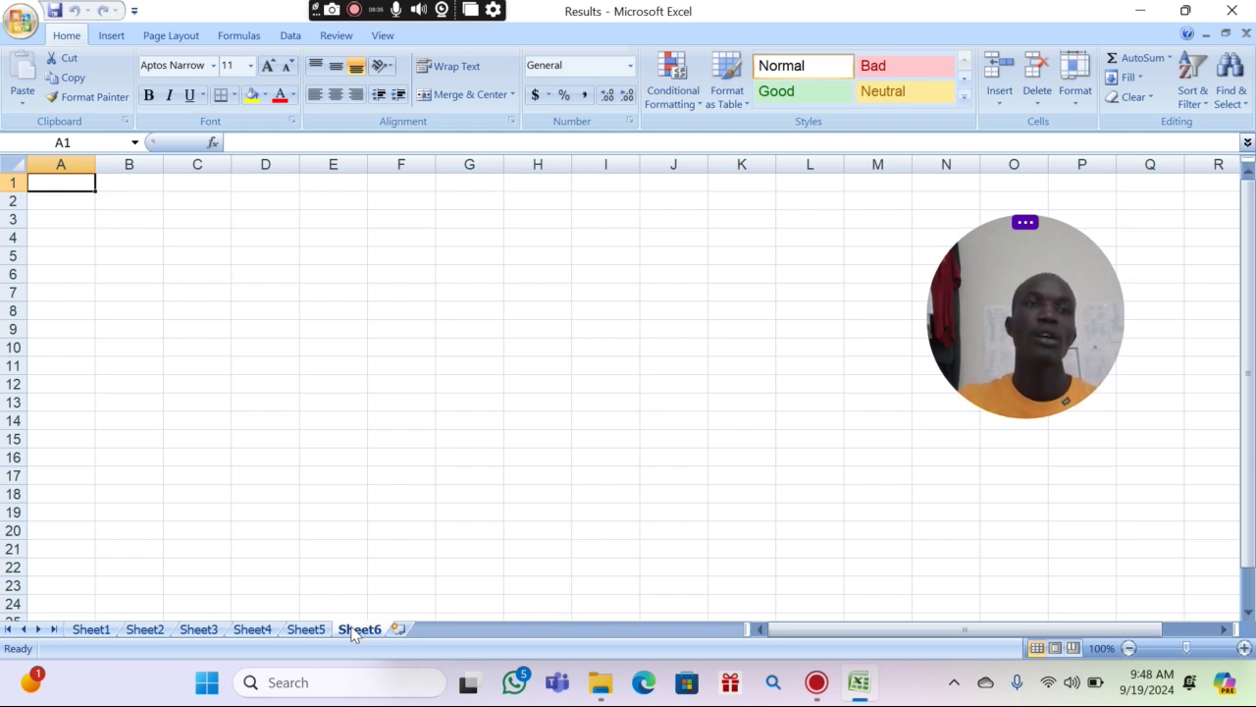
{"action": "left_click", "coordinate": [143, 628]}
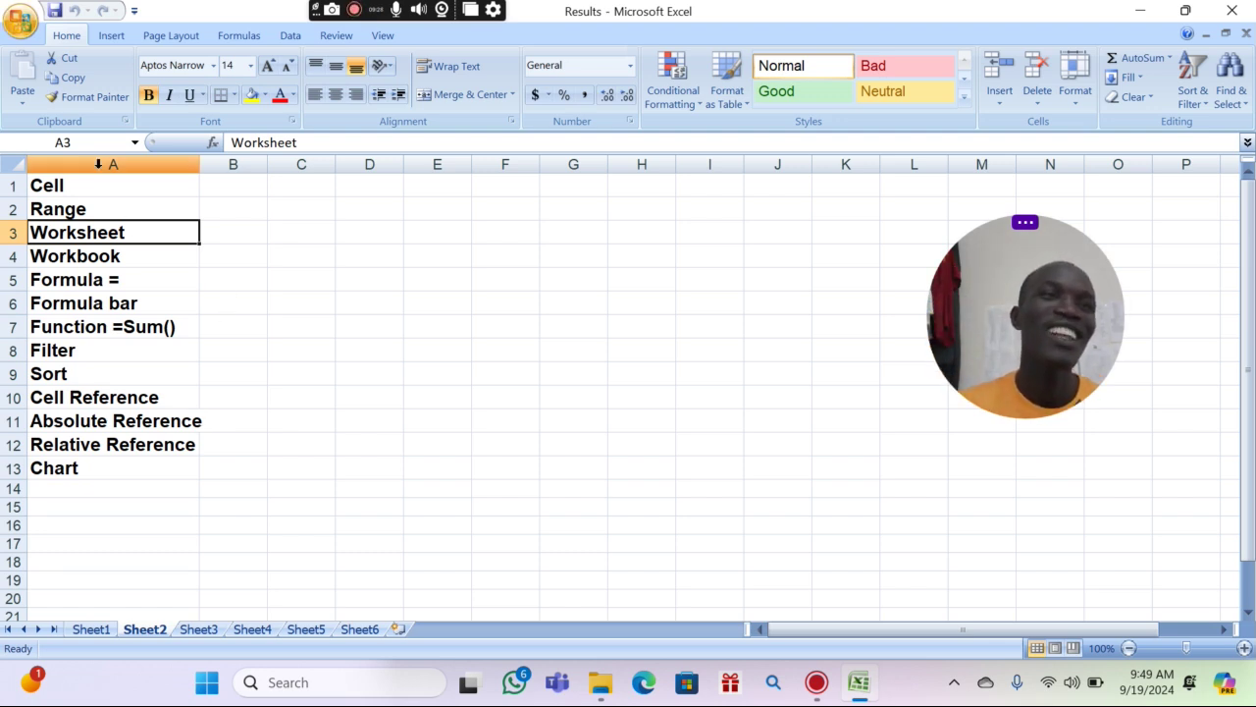
Select cells A1, B1 and C1 individually, extend a selection from D1 down to D63, and return to the list's start
{"action": "left_click", "coordinate": [99, 190]}
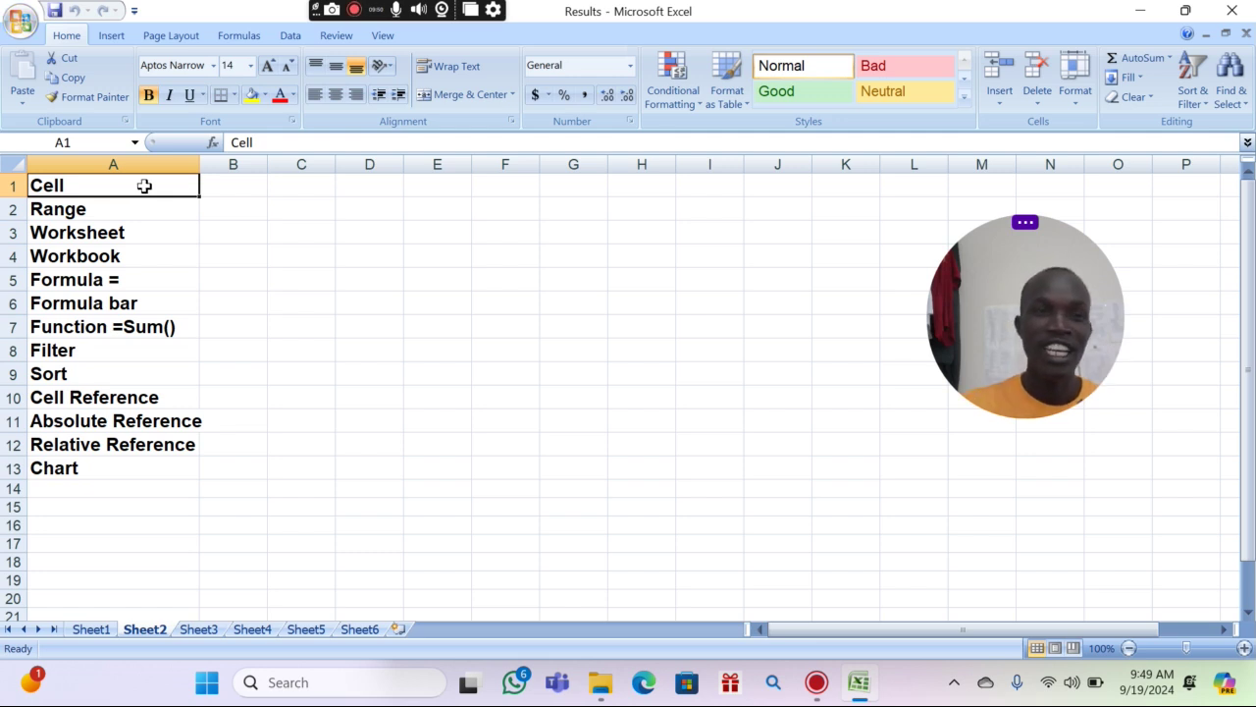
{"action": "left_click", "coordinate": [230, 184]}
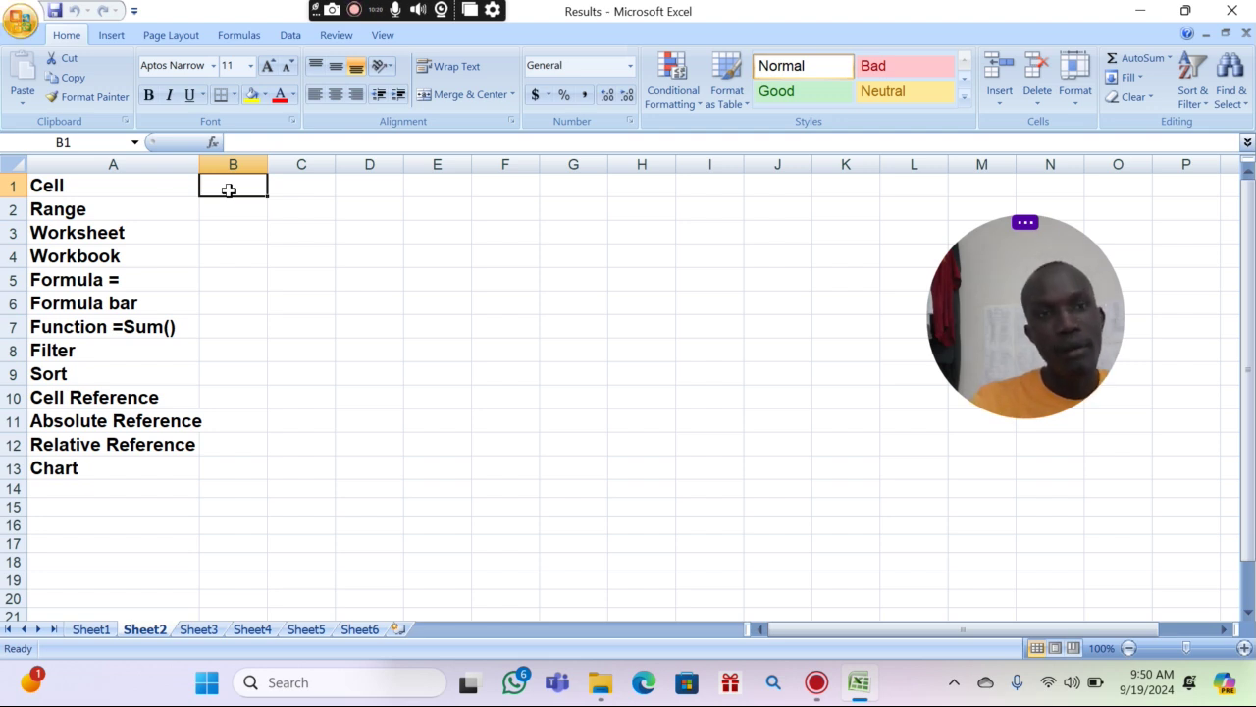
{"action": "left_click", "coordinate": [124, 191]}
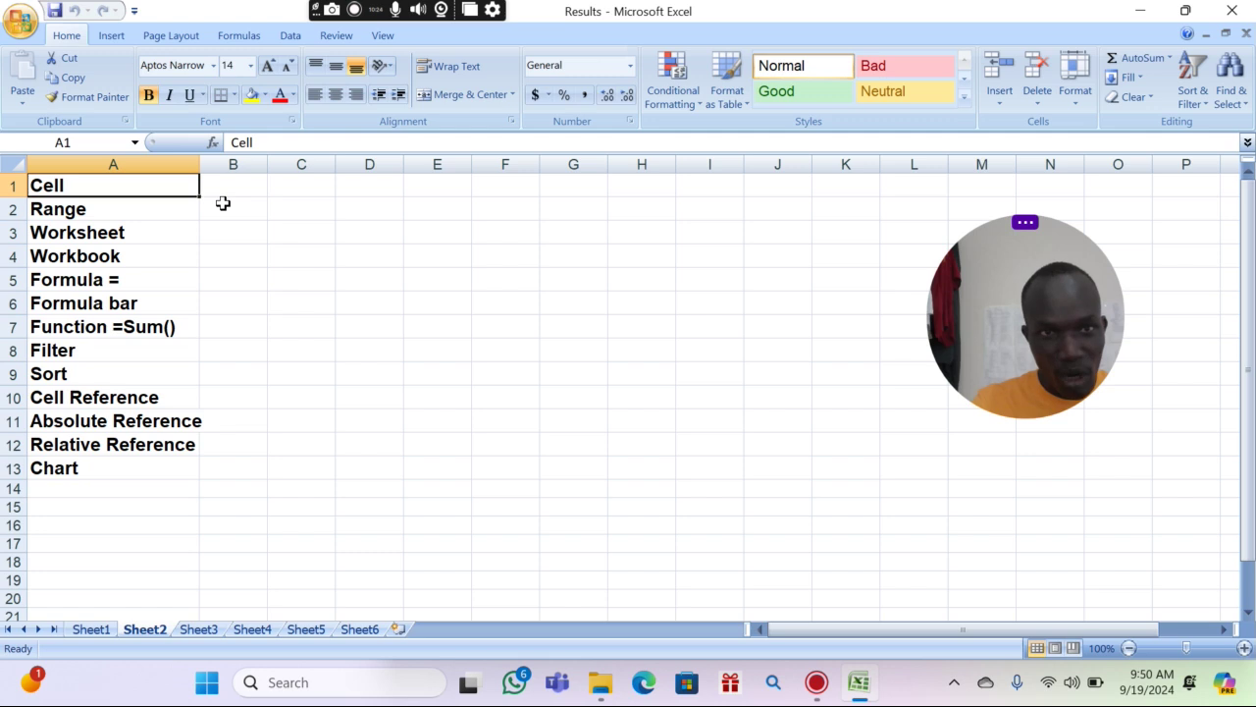
{"action": "left_click", "coordinate": [231, 188]}
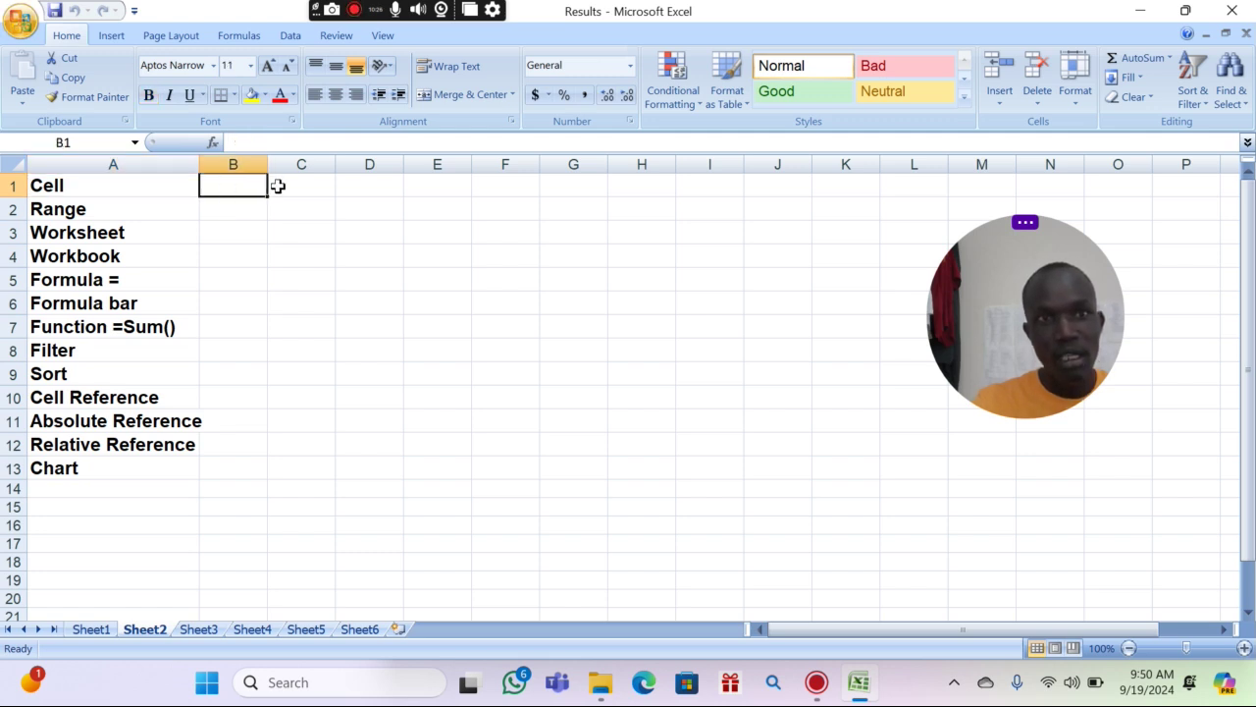
{"action": "left_click", "coordinate": [308, 185]}
{"action": "left_click_drag", "start_coordinate": [359, 187], "coordinate": [347, 229]}
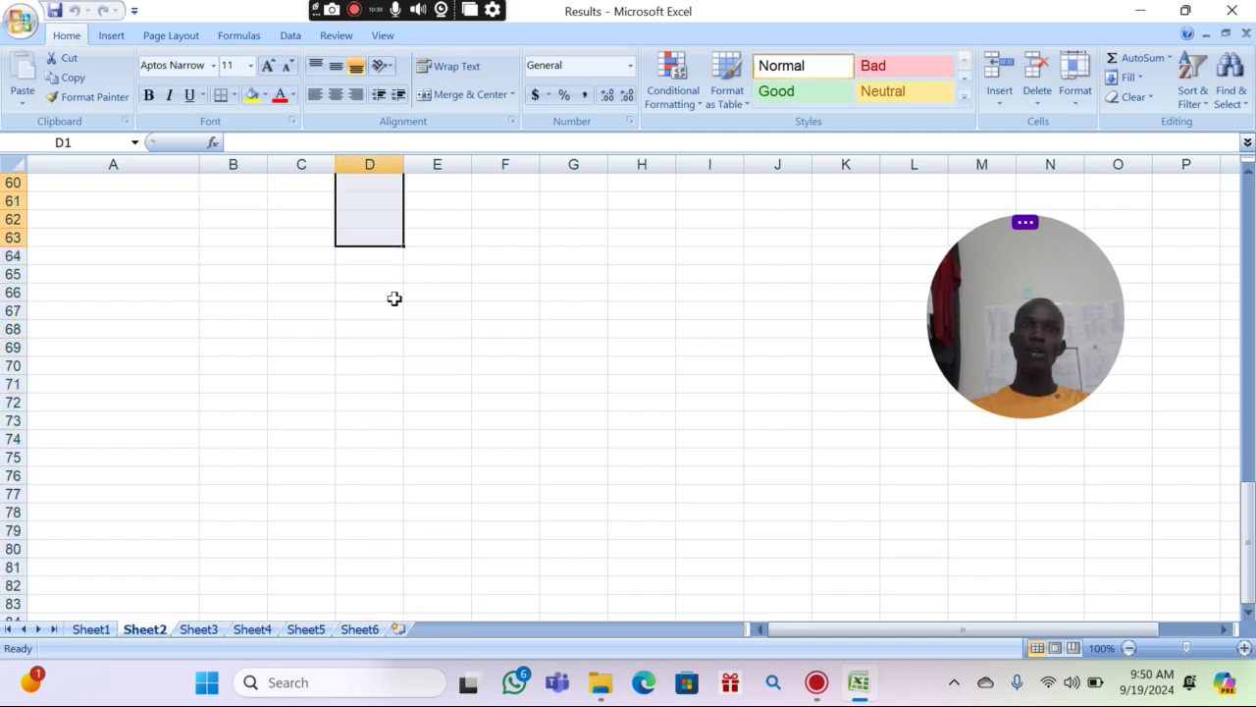
{"action": "left_click", "coordinate": [103, 199]}
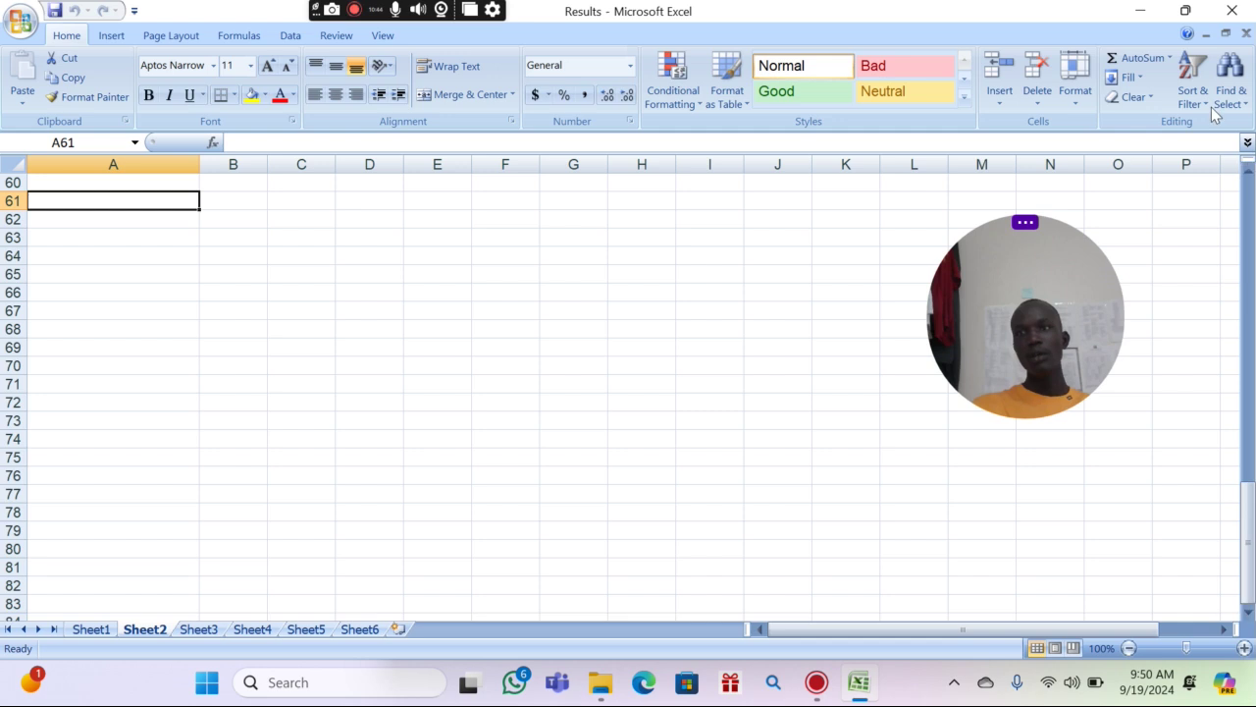
{"action": "left_click_drag", "start_coordinate": [1242, 187], "coordinate": [1243, 186]}
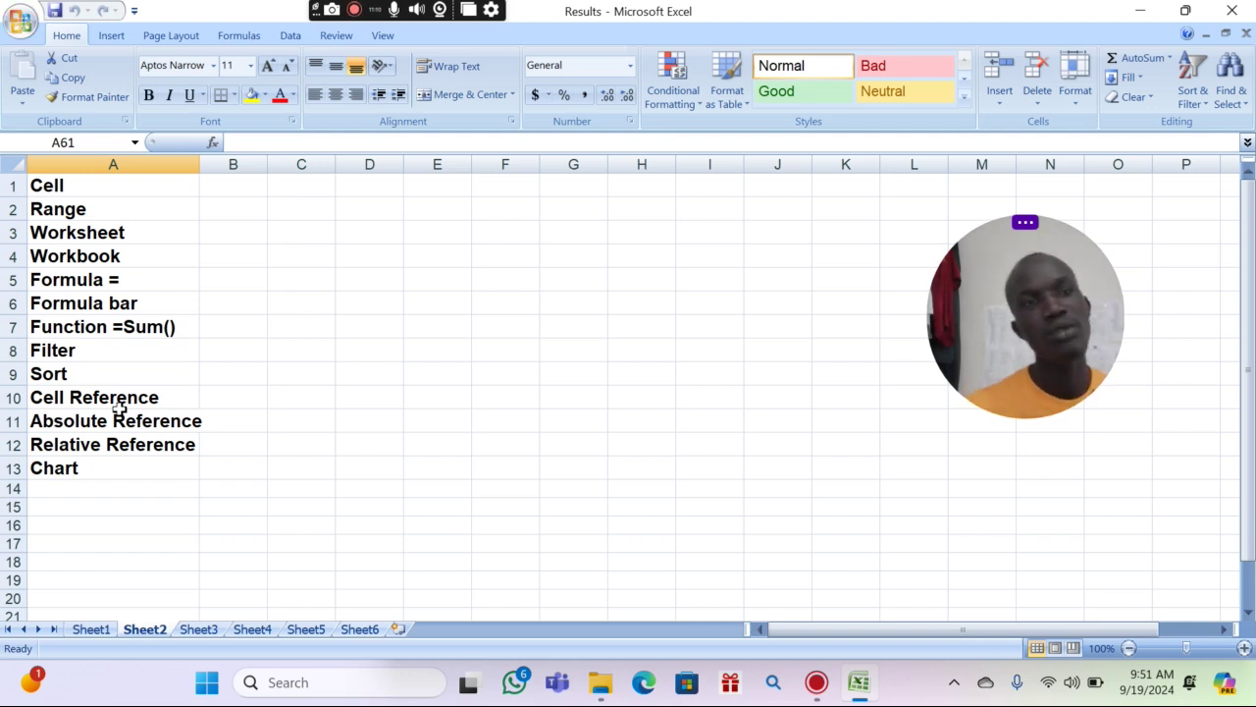
Select cells B1, A1, C2 and D2 one after another to inspect their cell addresses
{"action": "left_click", "coordinate": [234, 185]}
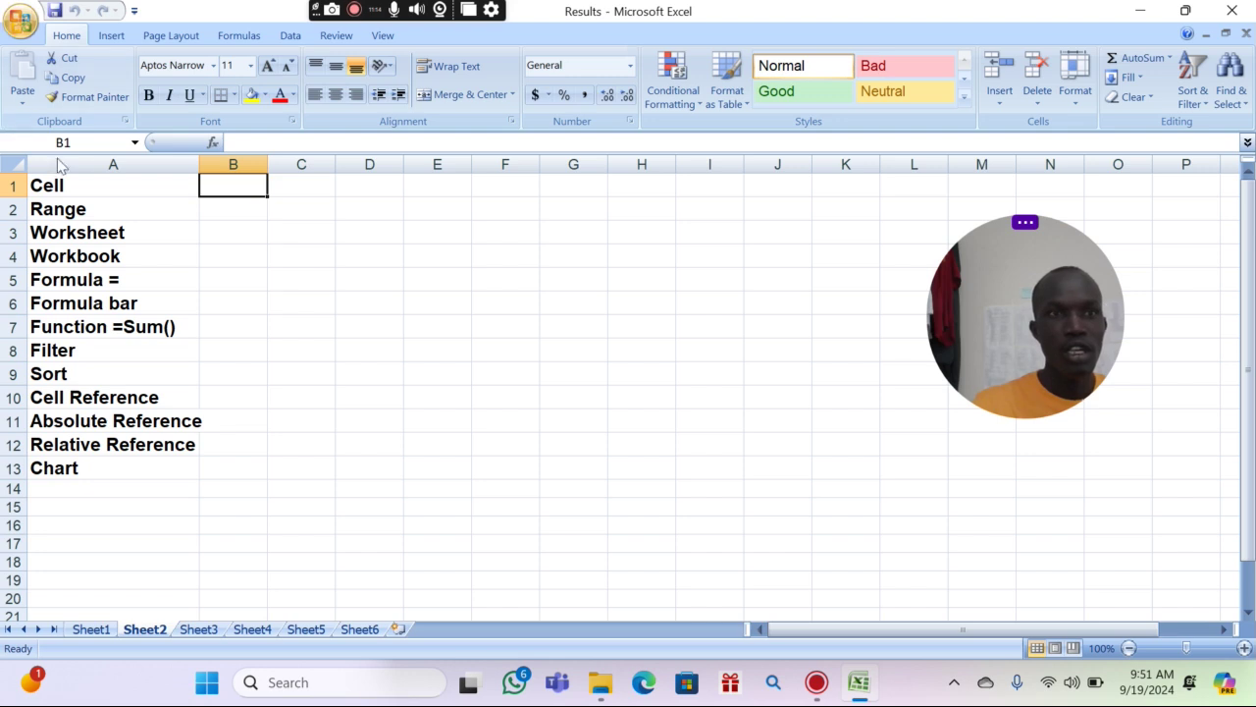
{"action": "left_click", "coordinate": [124, 190]}
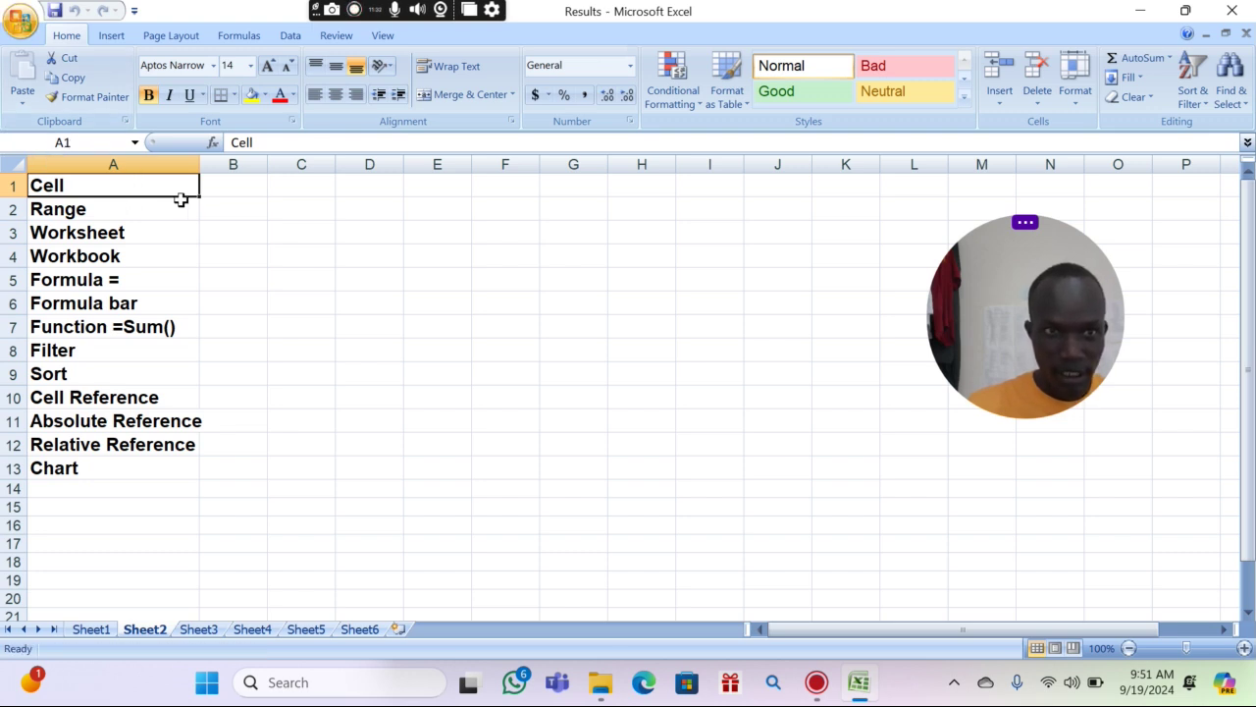
{"action": "left_click", "coordinate": [294, 211]}
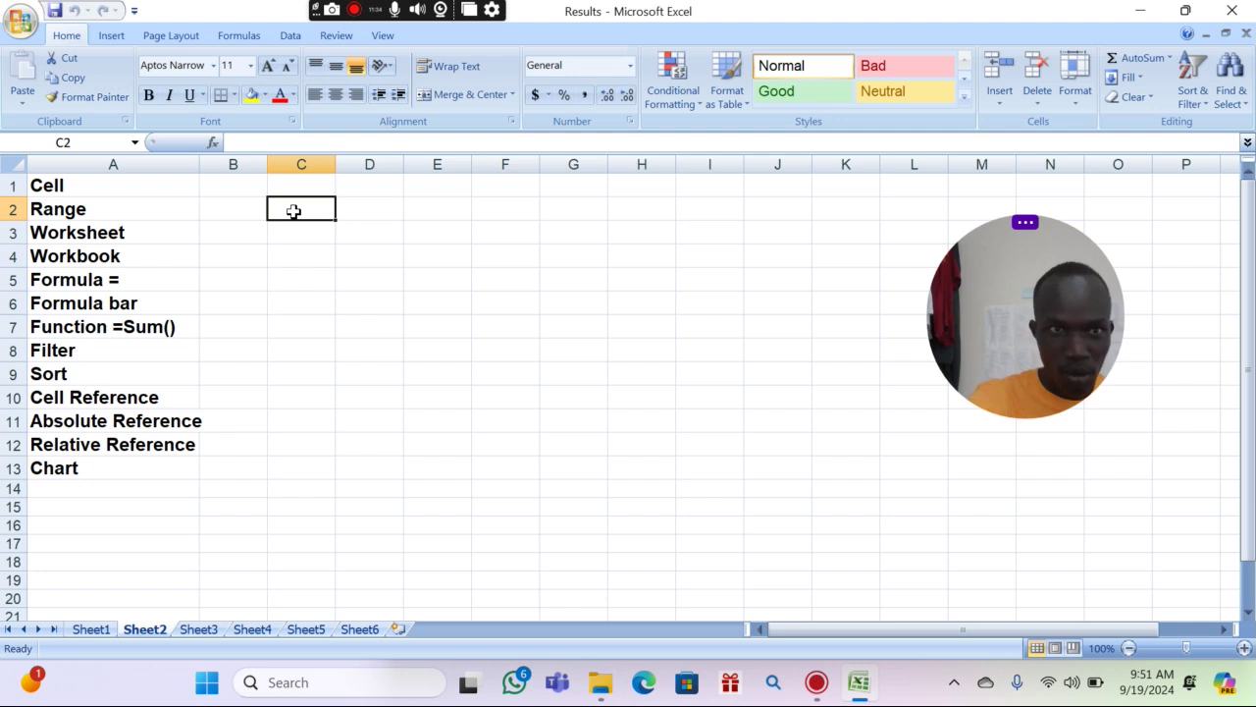
{"action": "left_click", "coordinate": [387, 203]}
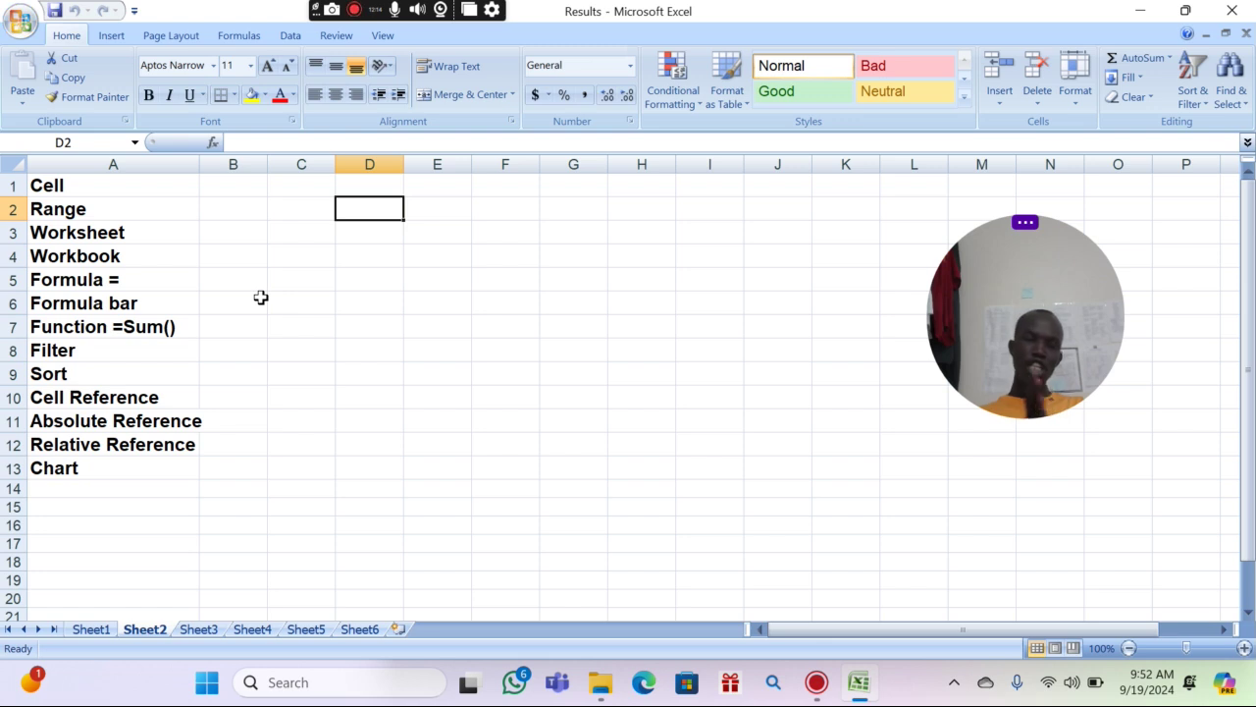
{"action": "left_click", "coordinate": [209, 210]}
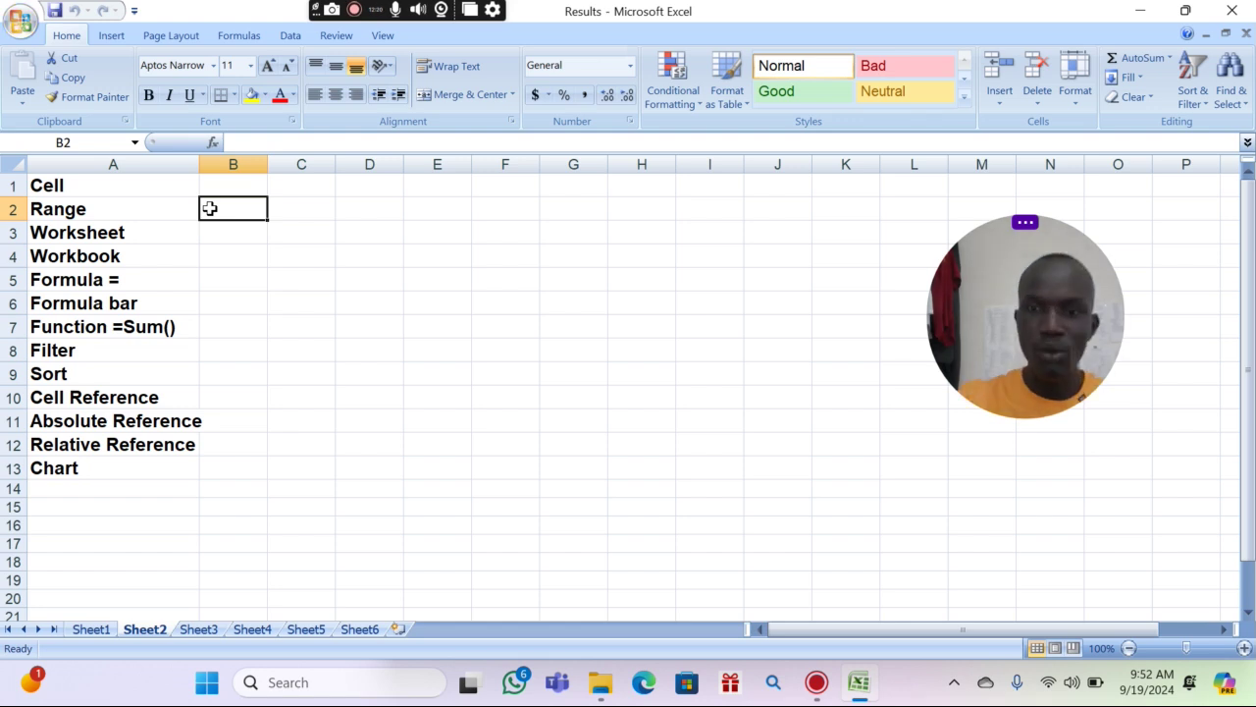
{"action": "type", "text": "="}
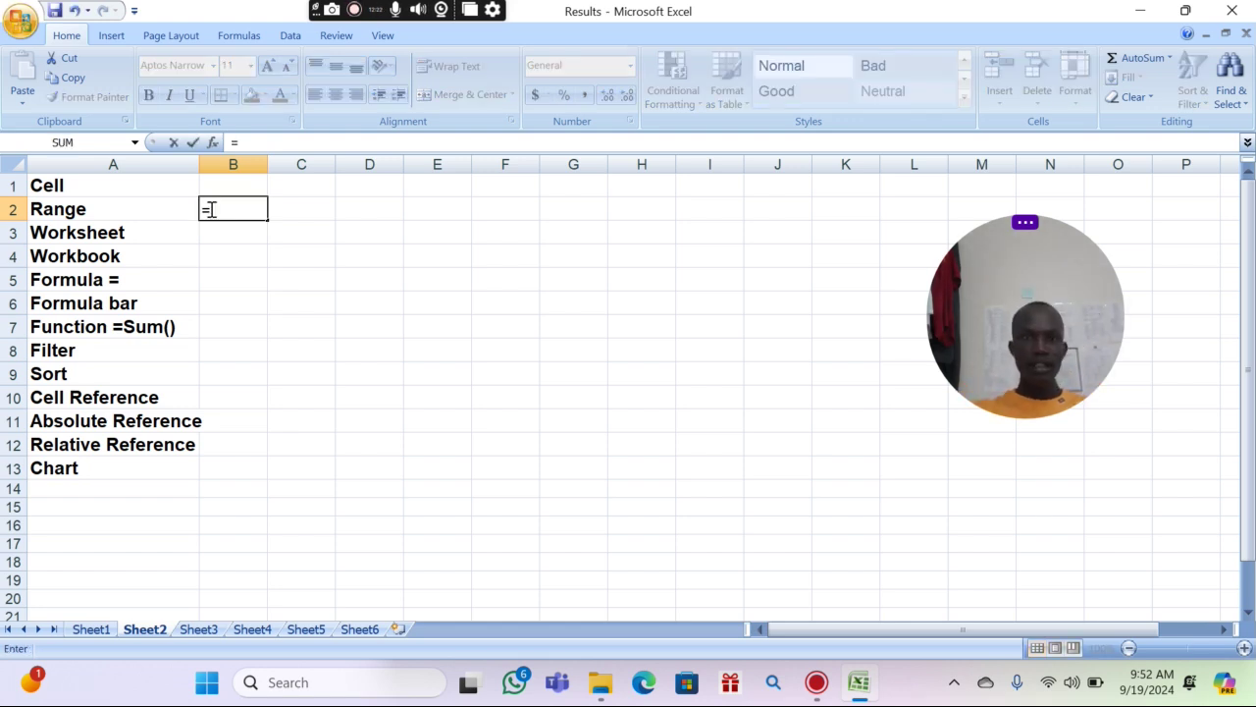
{"action": "type", "text": "9"}
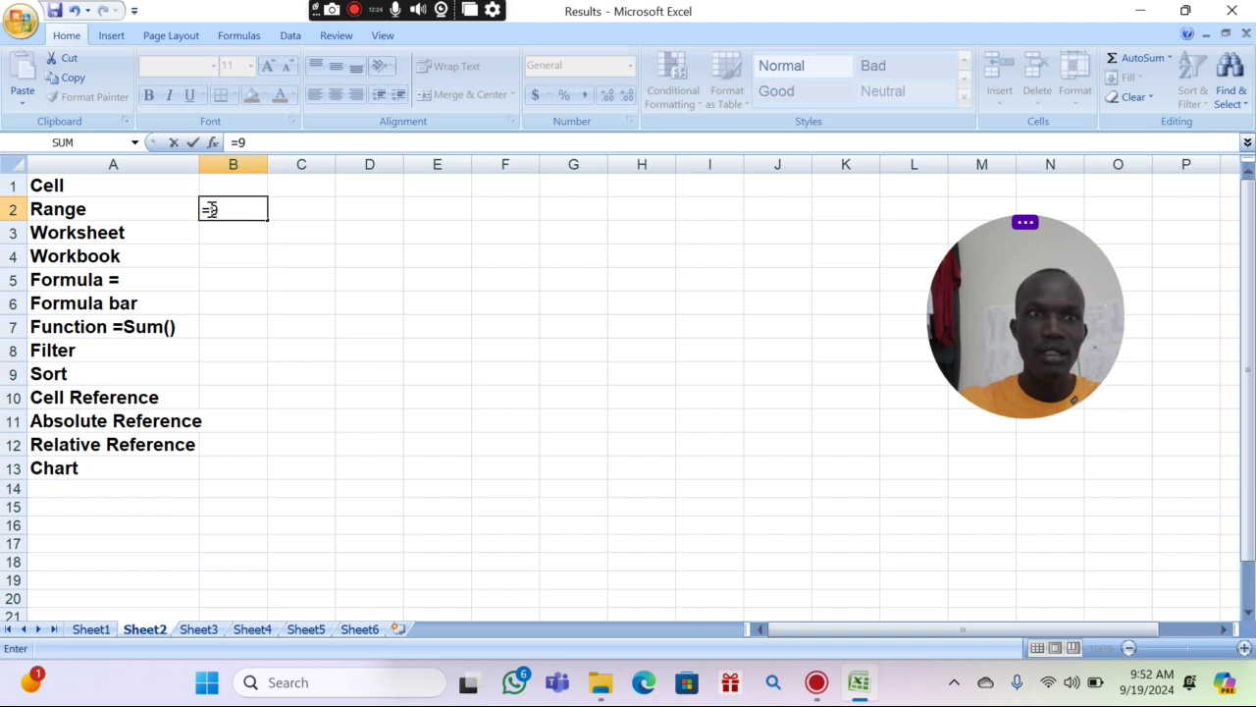
{"action": "key", "text": "BackSpace"}
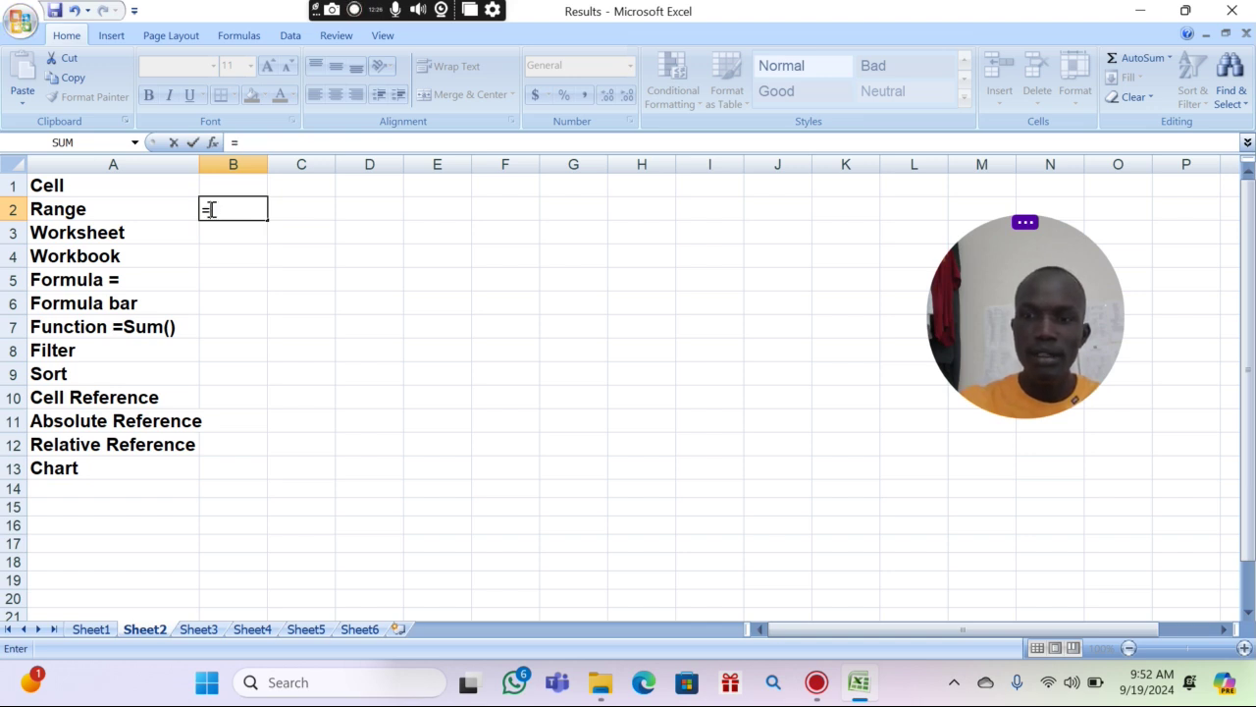
{"action": "type", "text": "("}
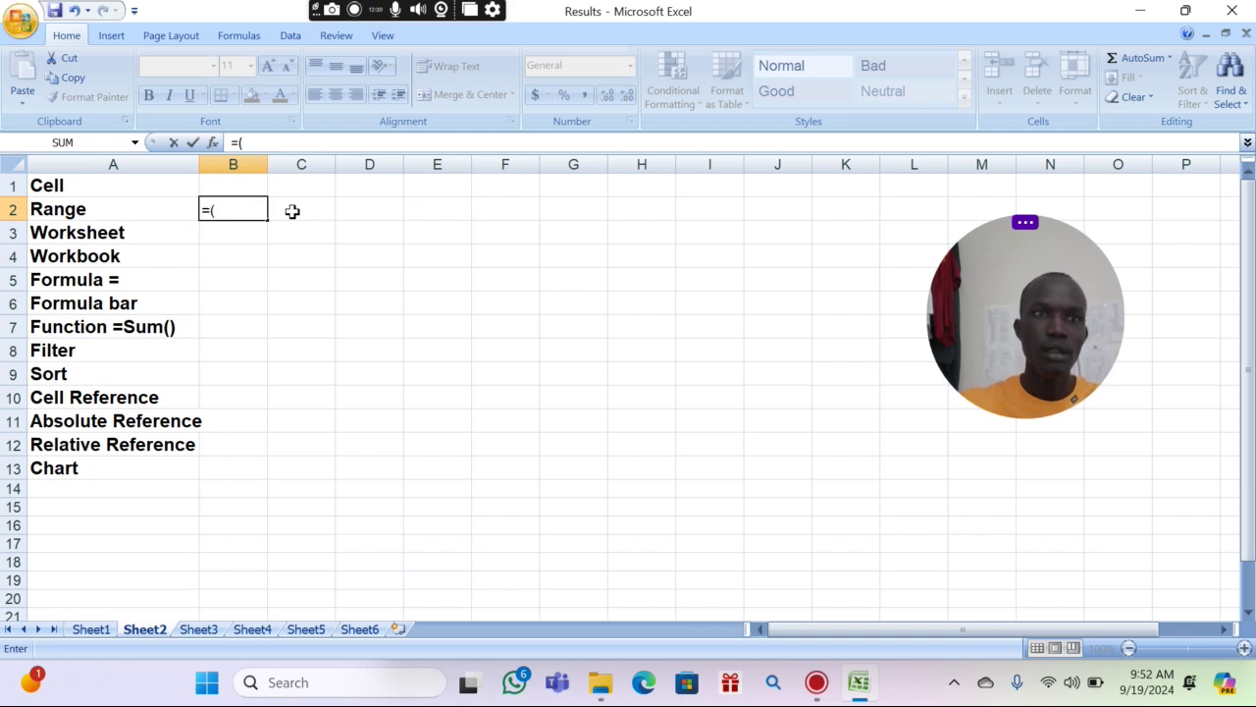
{"action": "left_click", "coordinate": [65, 209]}
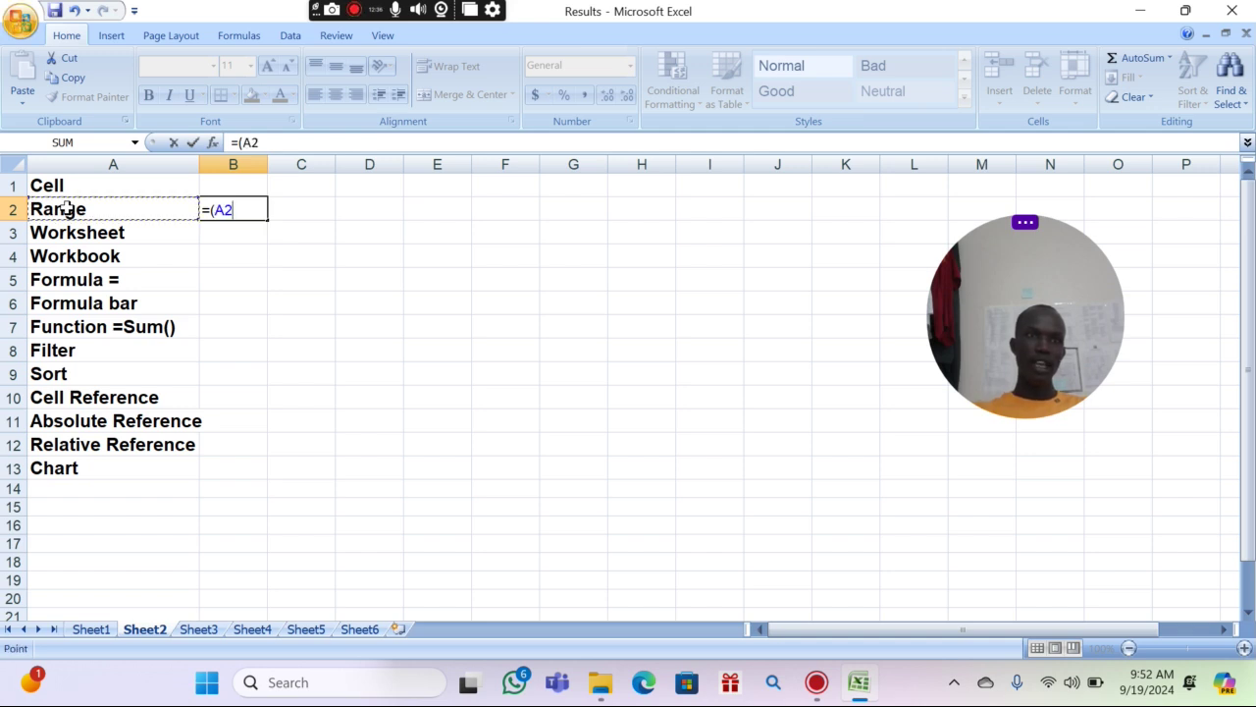
{"action": "left_click", "coordinate": [83, 232]}
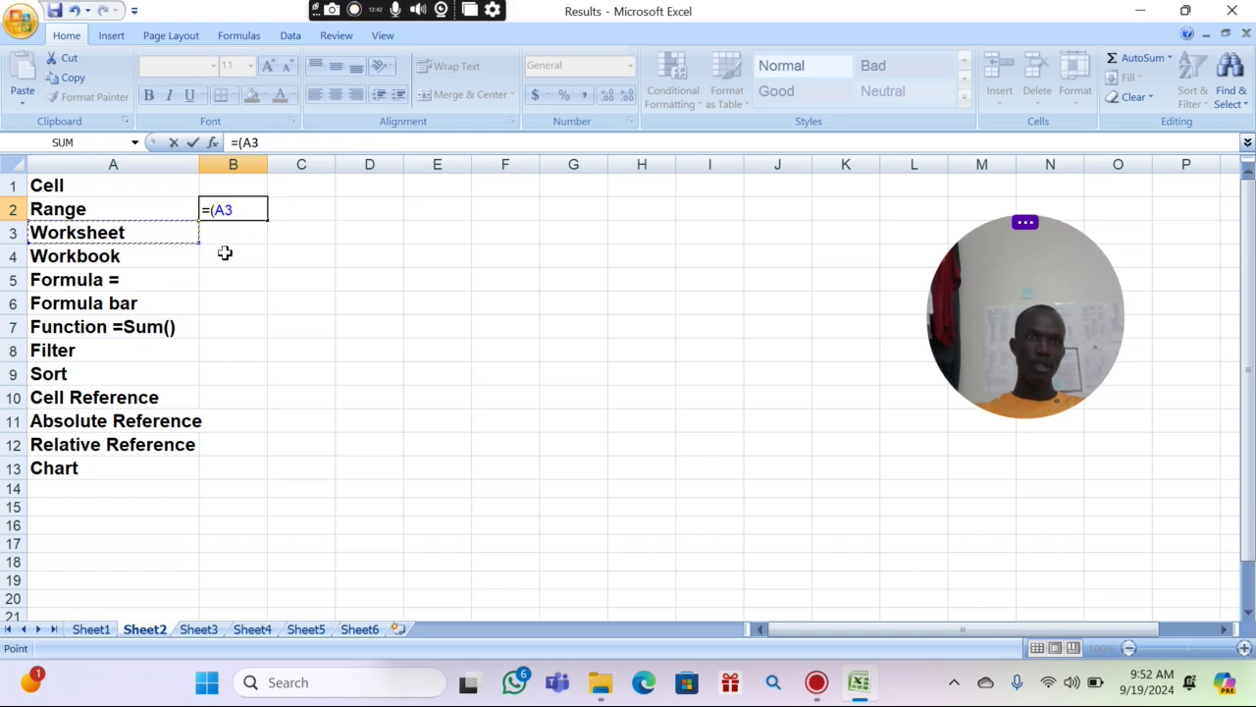
{"action": "left_click", "coordinate": [307, 210]}
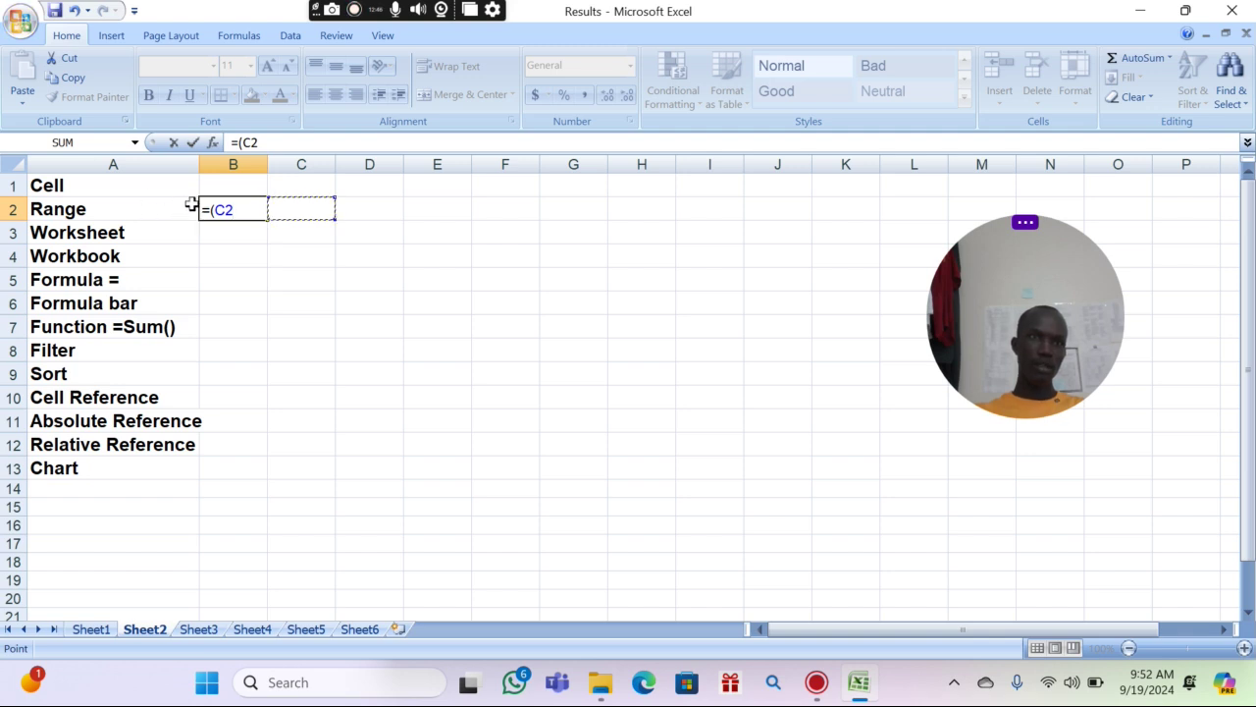
{"action": "key", "text": "BackSpace"}
{"action": "key", "text": "BackSpace"}
{"action": "key", "text": "BackSpace"}
{"action": "key", "text": "BackSpace"}
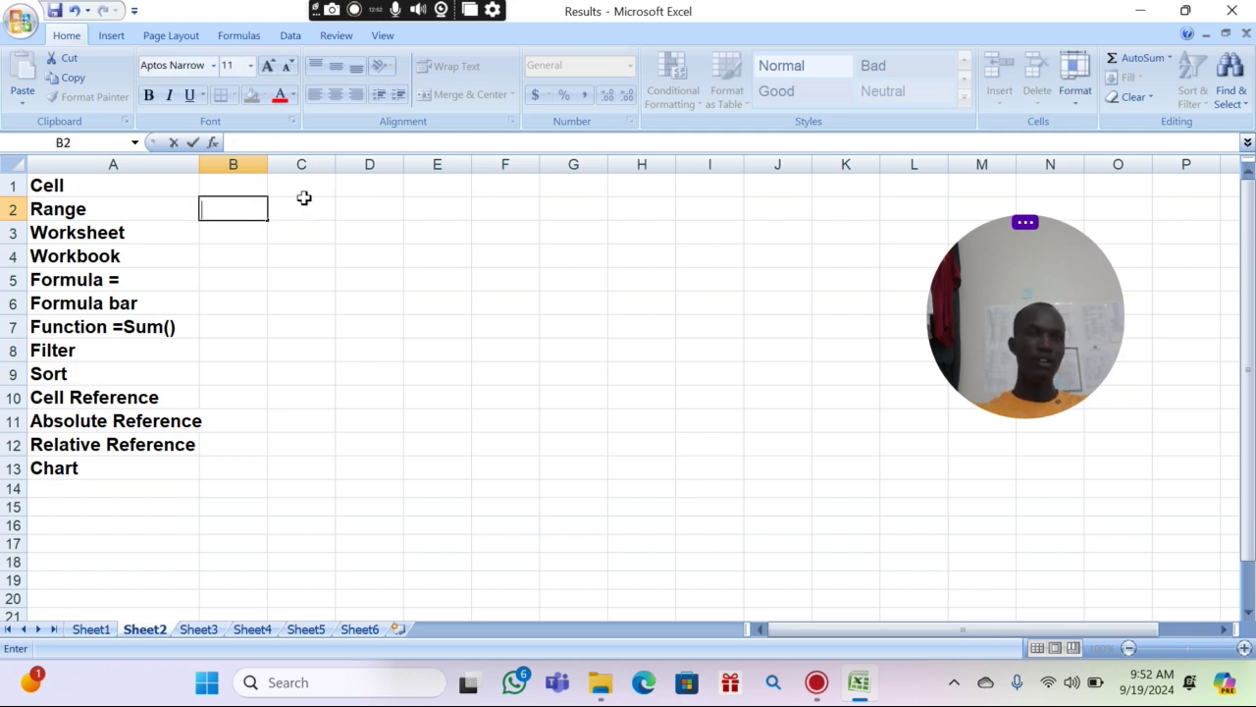
Start the formula =(A2 in cell C2, trying an added +B2 term and removing it
{"action": "left_click", "coordinate": [281, 206]}
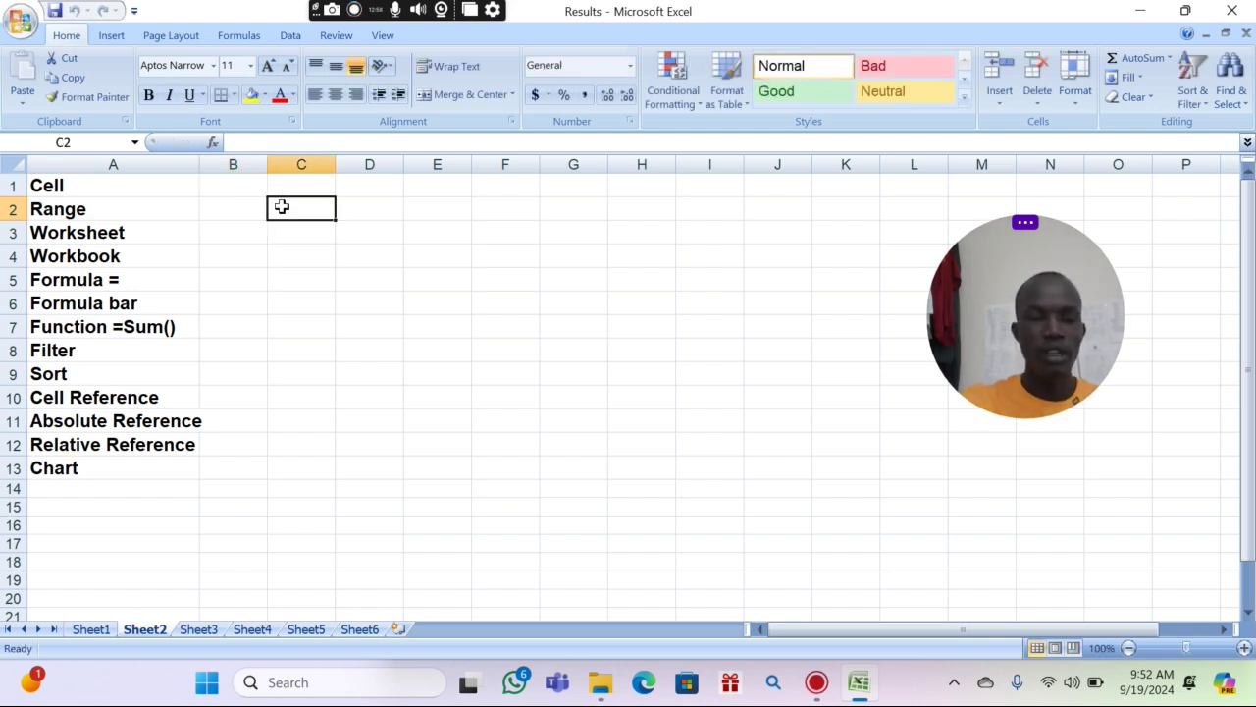
{"action": "type", "text": "="}
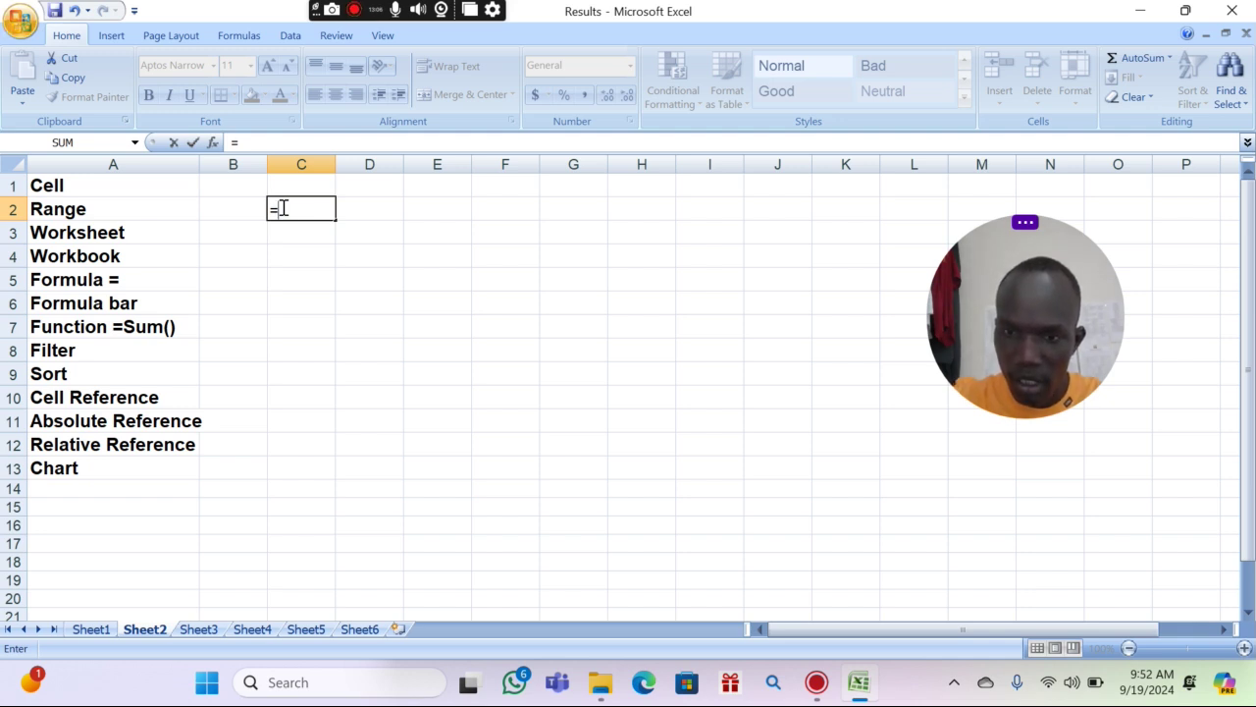
{"action": "type", "text": "("}
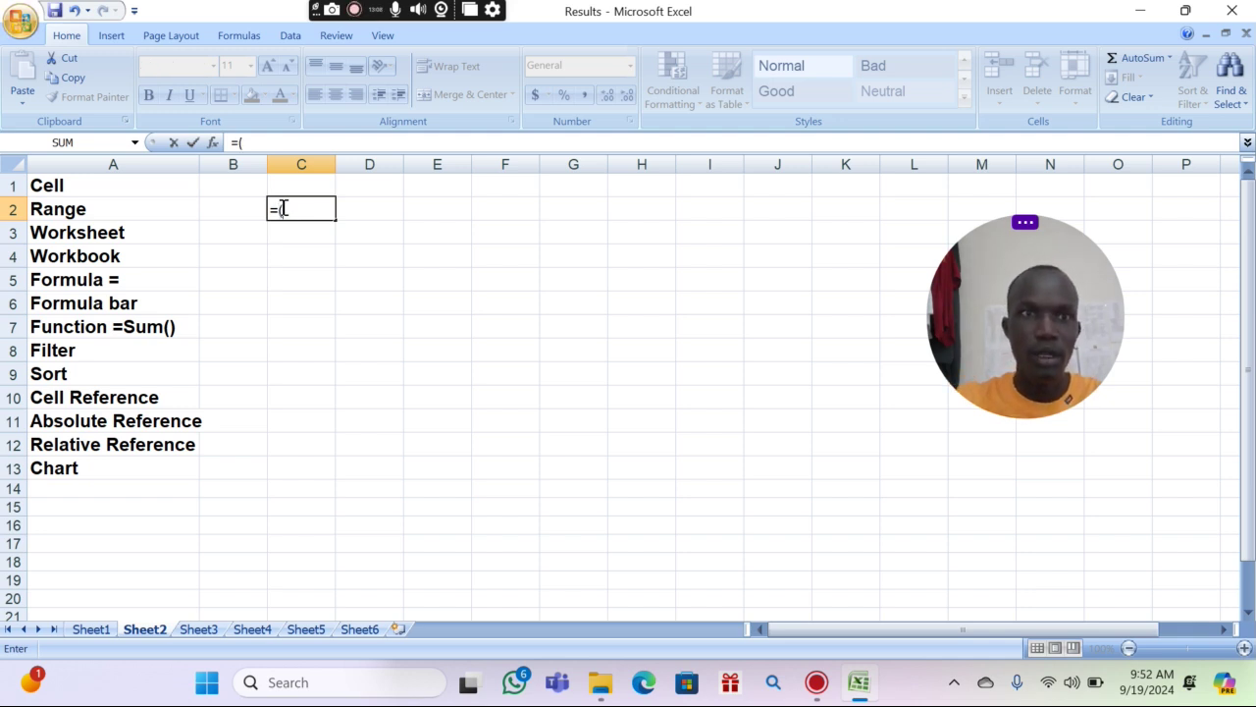
{"action": "left_click", "coordinate": [69, 210]}
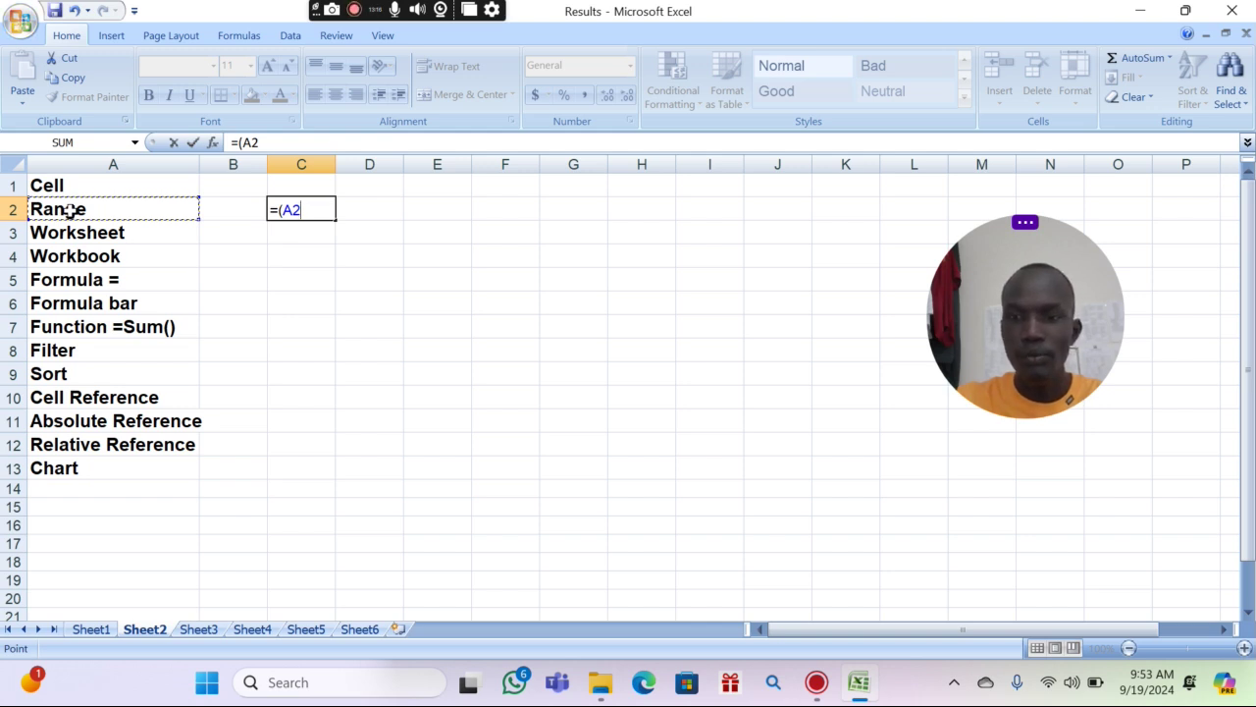
{"action": "type", "text": "="}
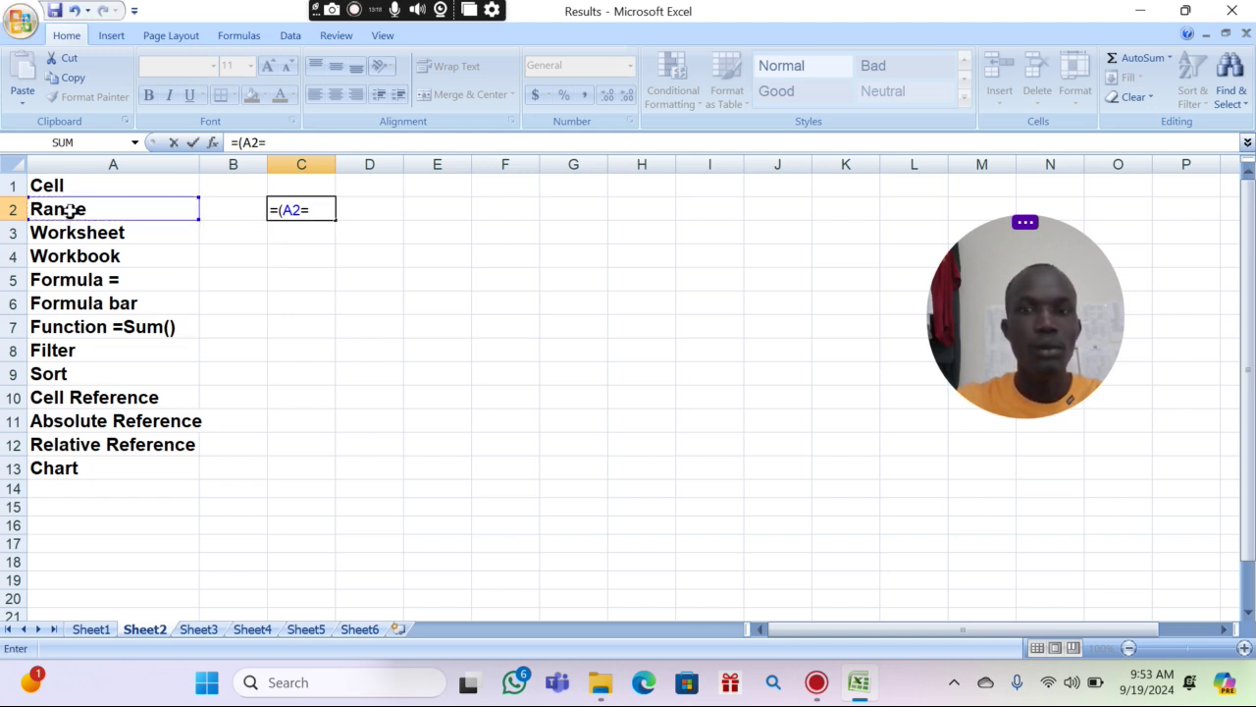
{"action": "key", "text": "BackSpace"}
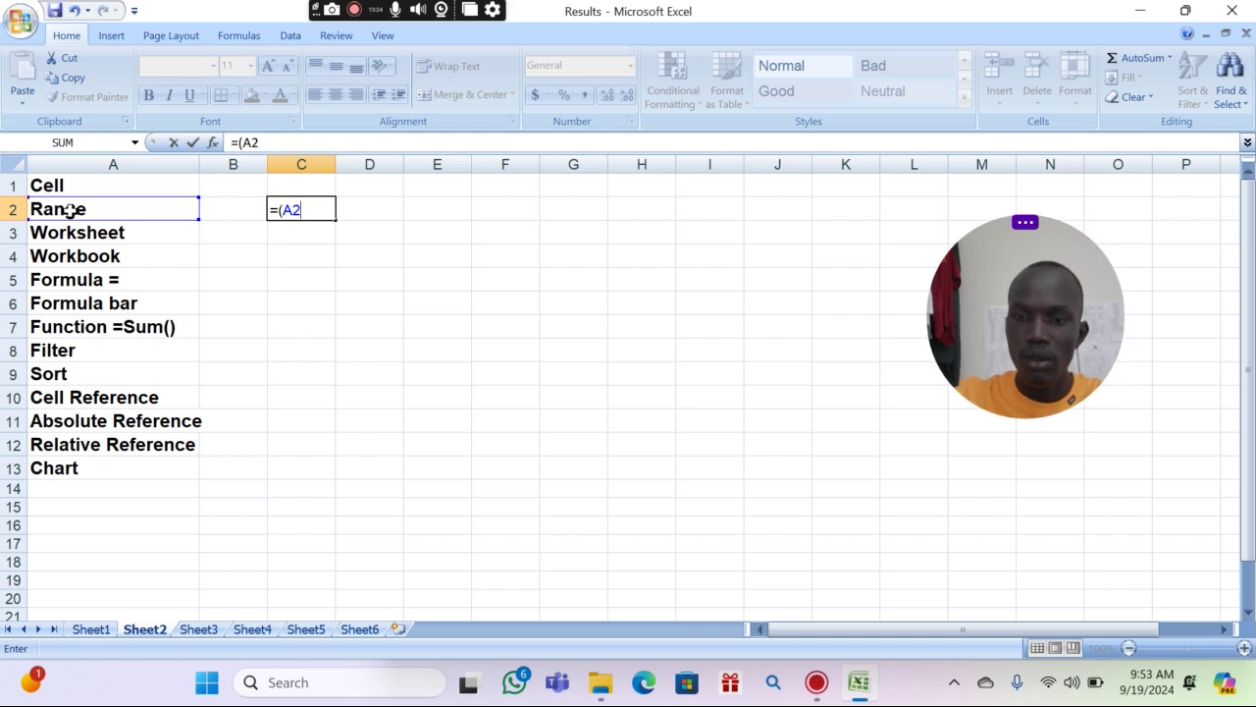
{"action": "type", "text": "+"}
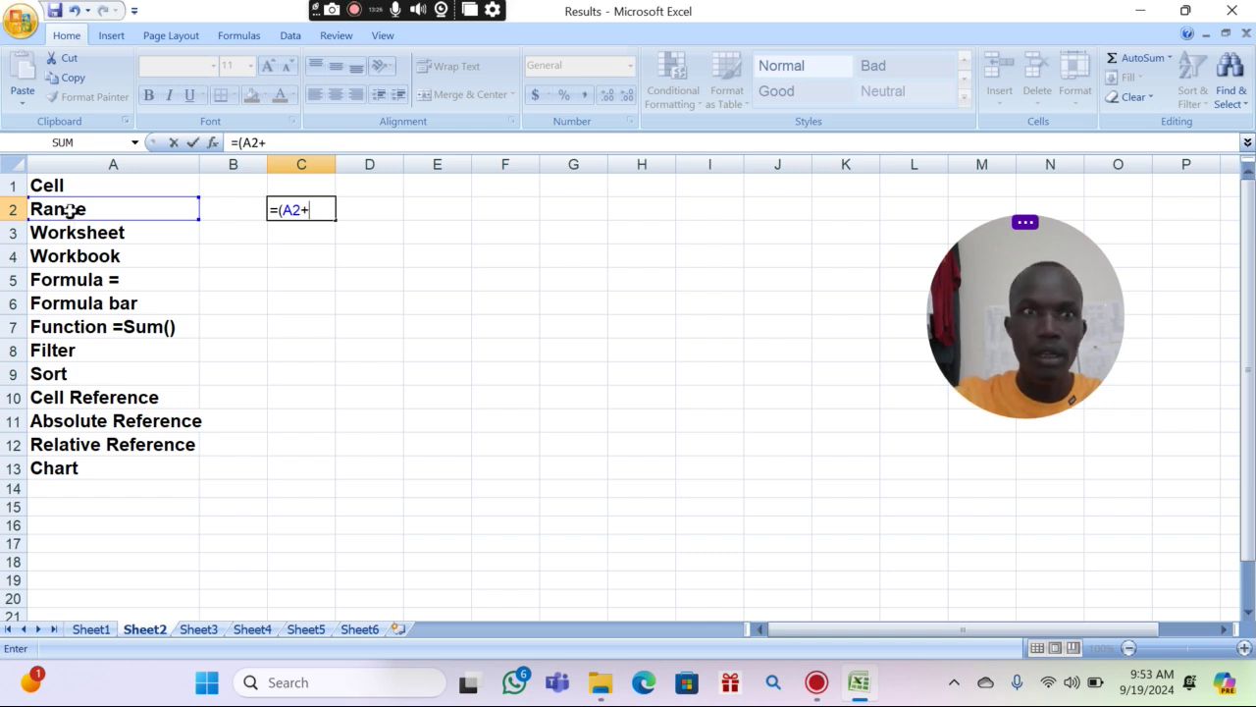
{"action": "left_click", "coordinate": [241, 210]}
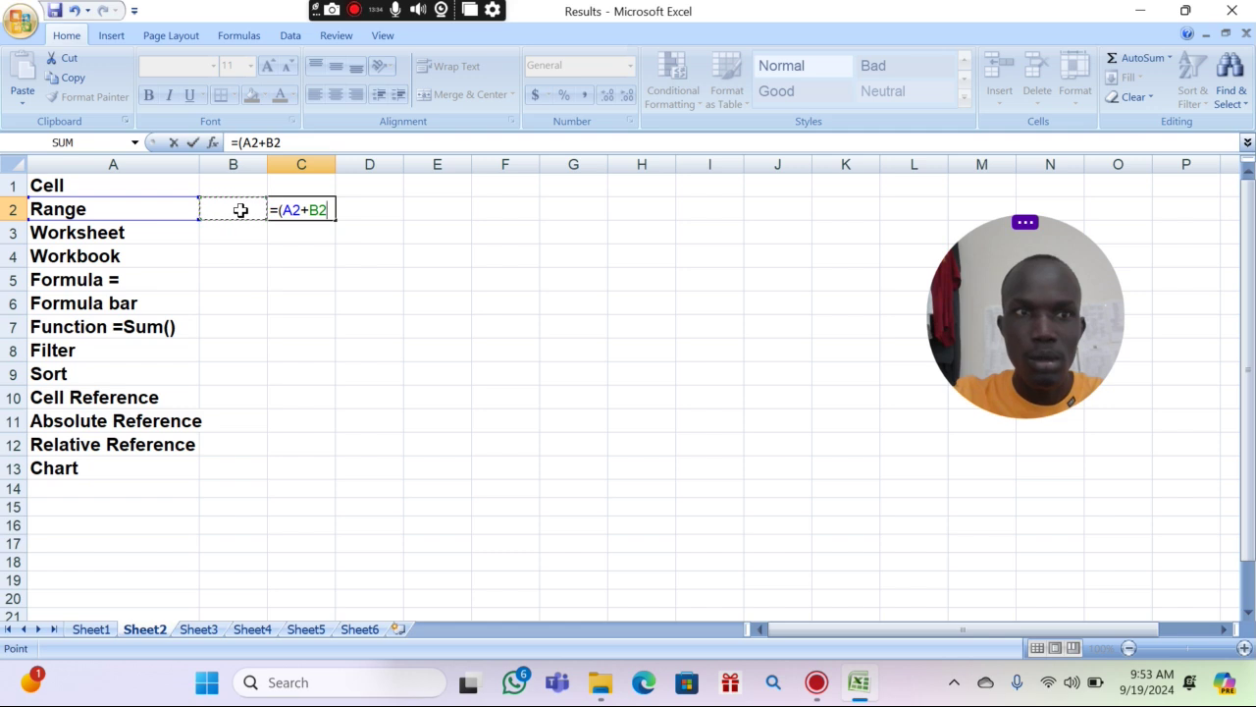
{"action": "key", "text": "BackSpace"}
{"action": "key", "text": "BackSpace"}
{"action": "key", "text": "BackSpace"}
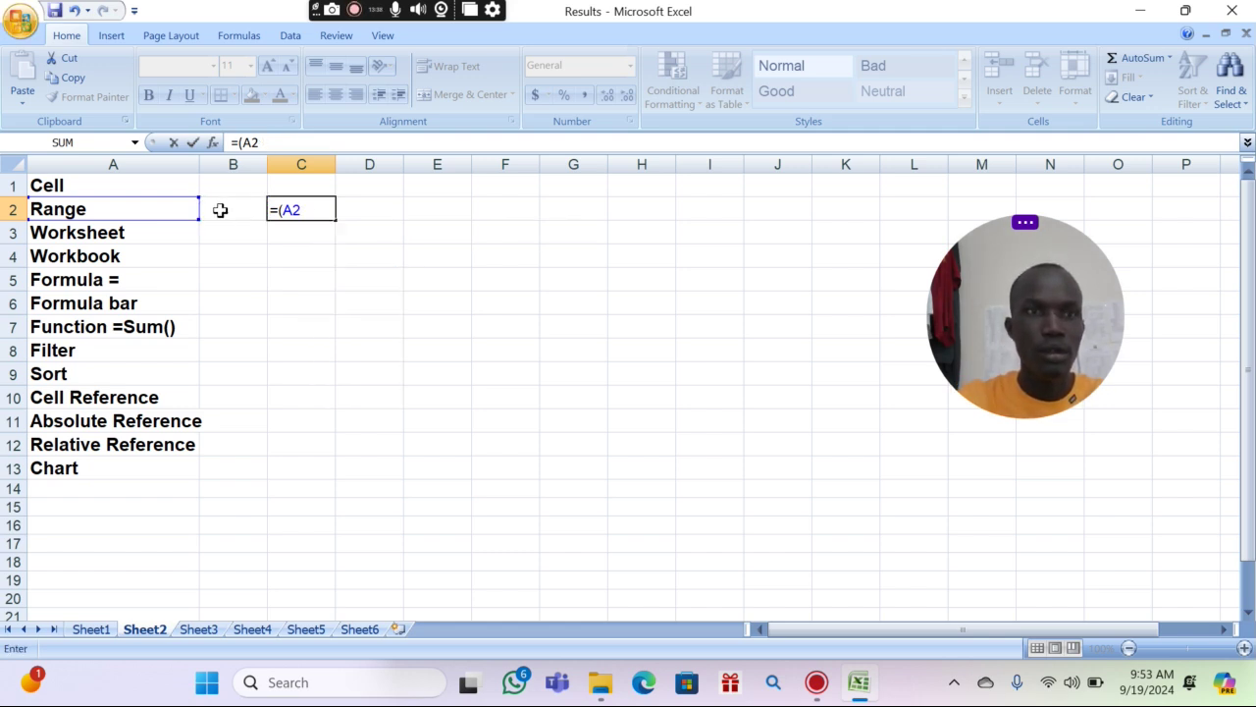
Commit the unclosed formula in C2, first declining the proposed correction, then accepting it as =(A2), and reselect C2
{"action": "key", "text": "Return"}
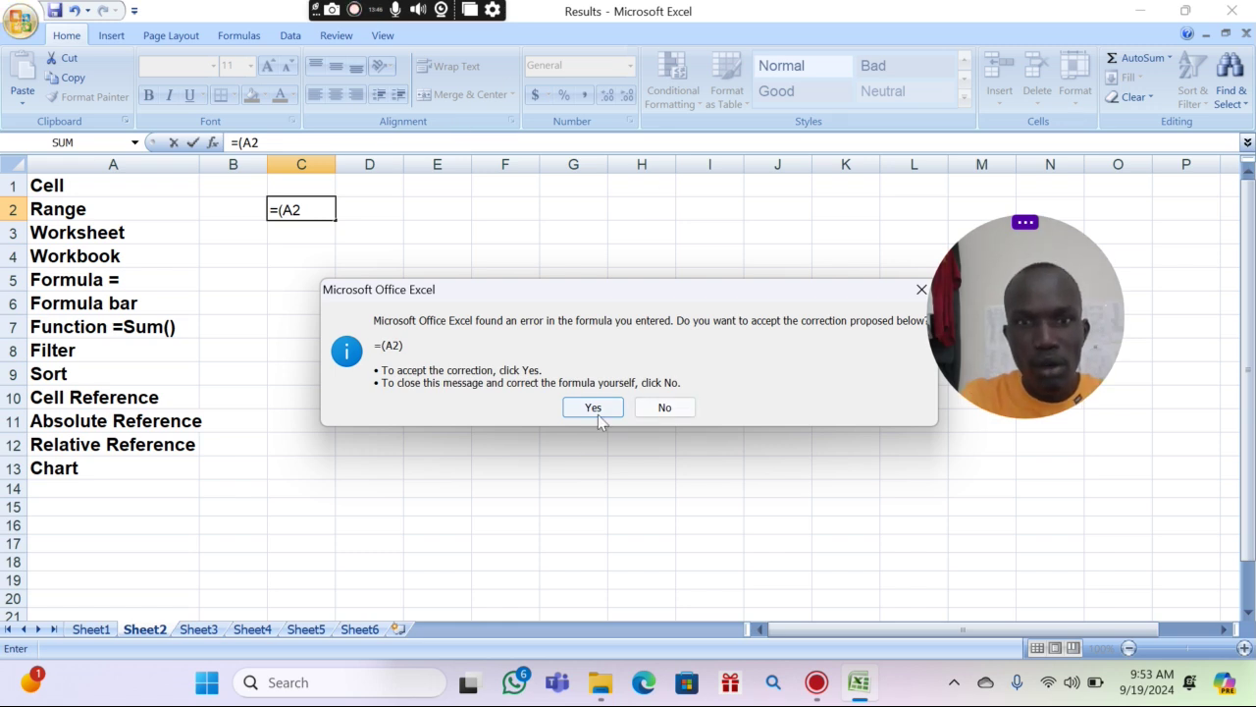
{"action": "left_click", "coordinate": [658, 411]}
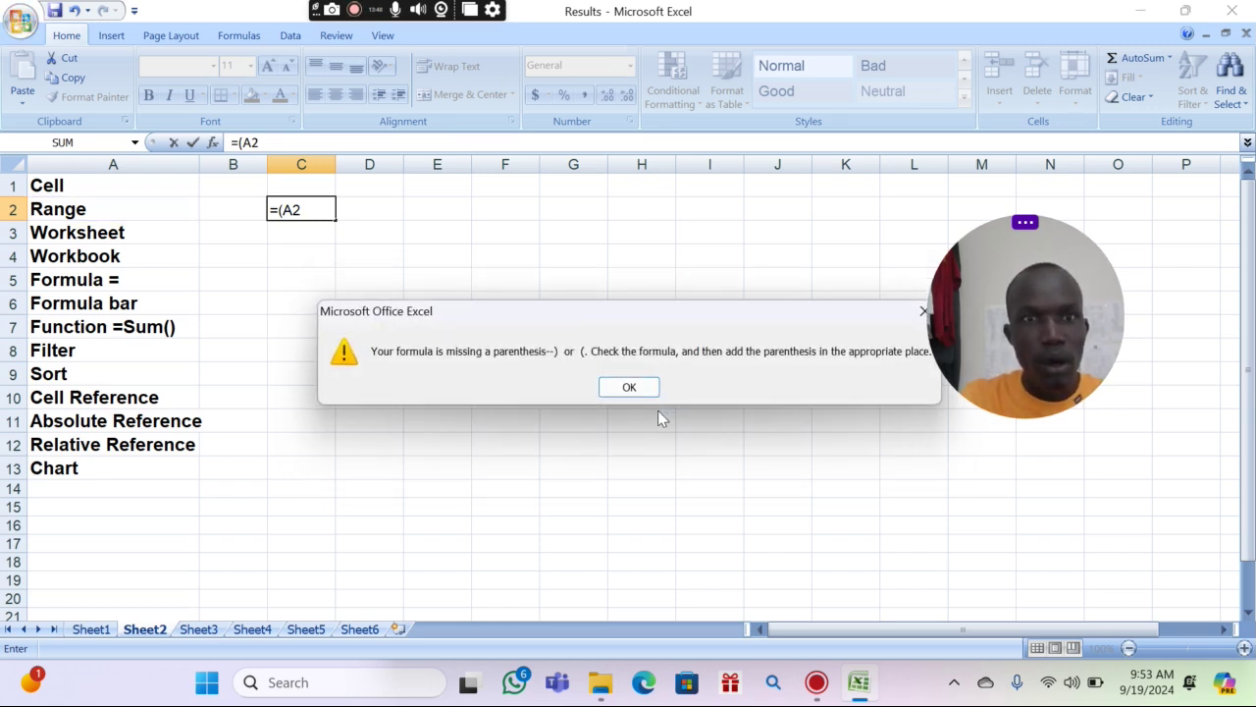
{"action": "left_click", "coordinate": [631, 388]}
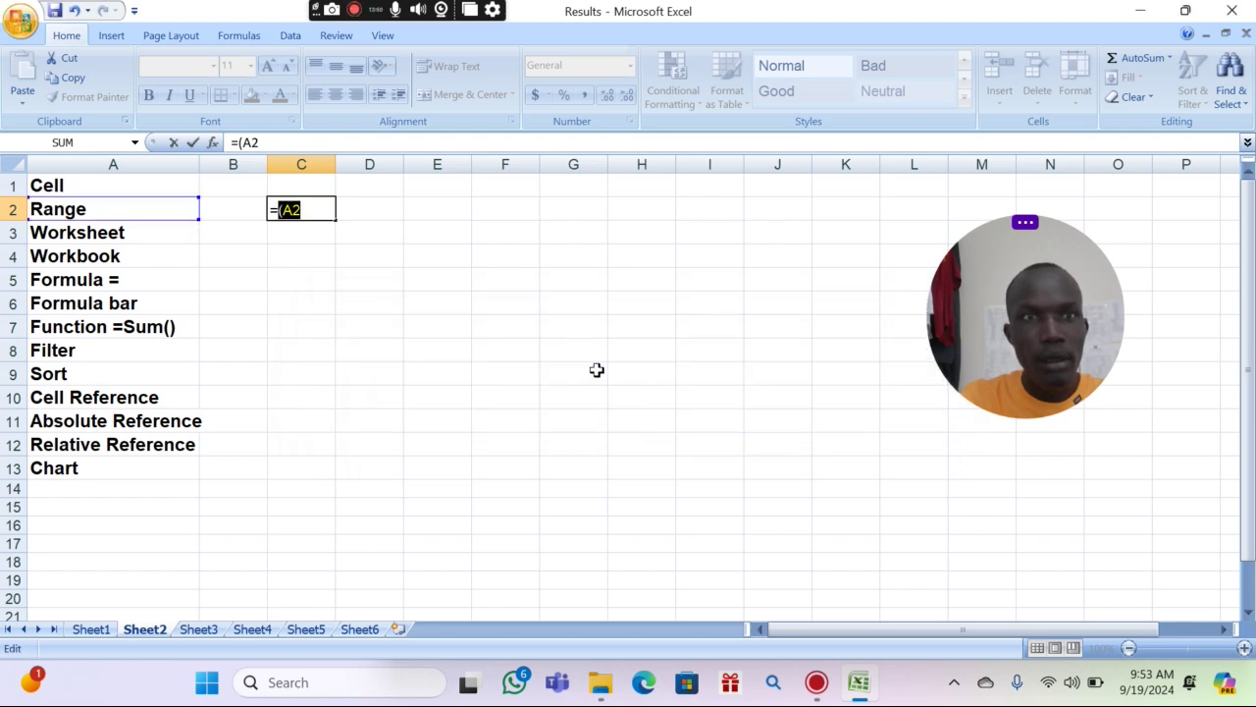
{"action": "left_click", "coordinate": [309, 212]}
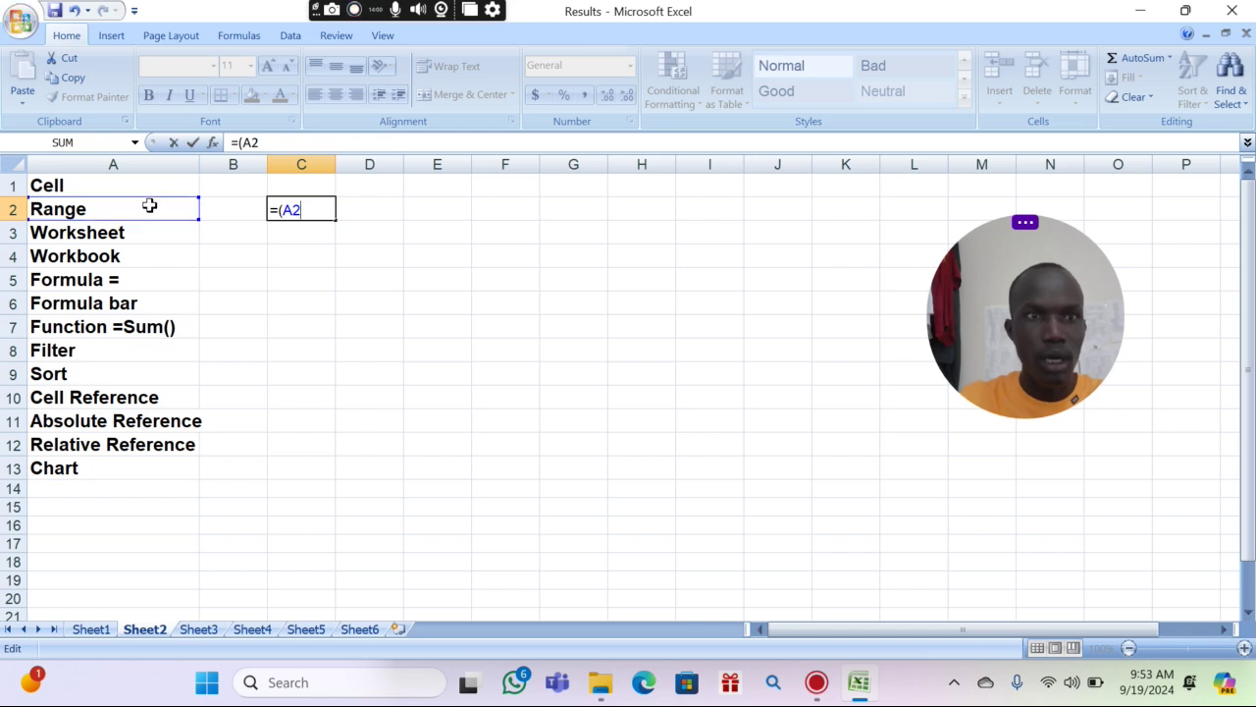
{"action": "key", "text": "Return"}
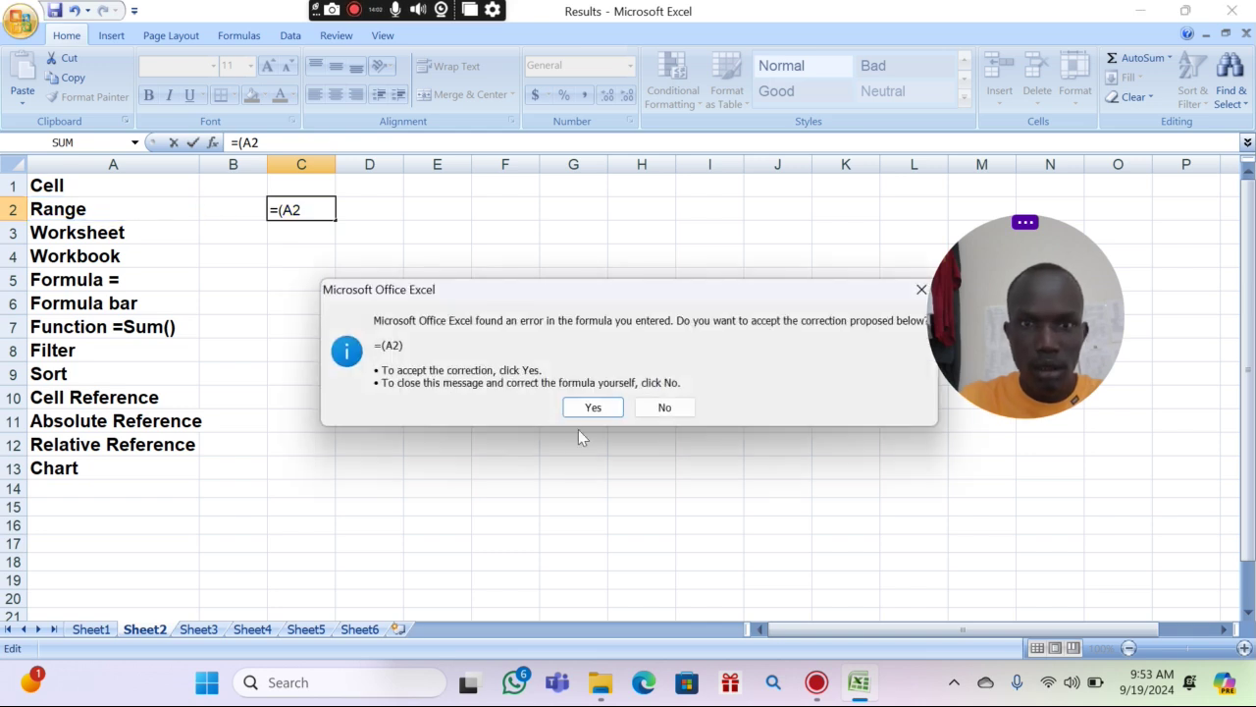
{"action": "left_click", "coordinate": [590, 407]}
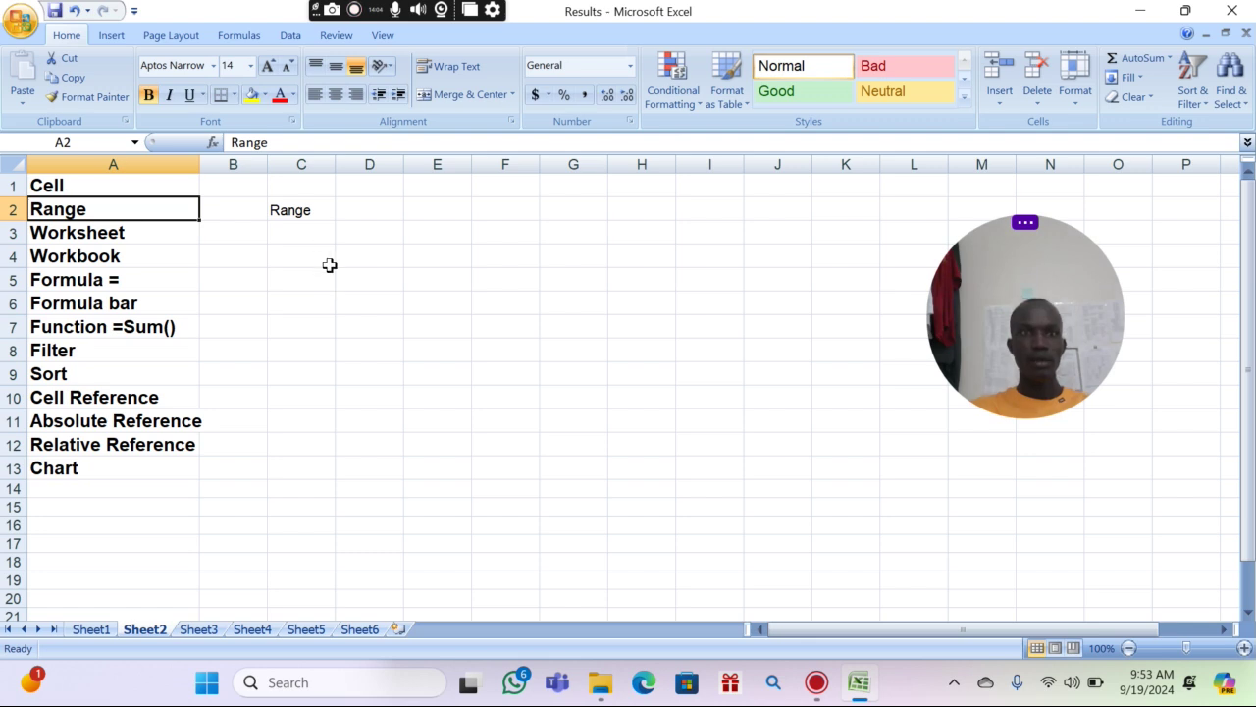
{"action": "left_click", "coordinate": [310, 210]}
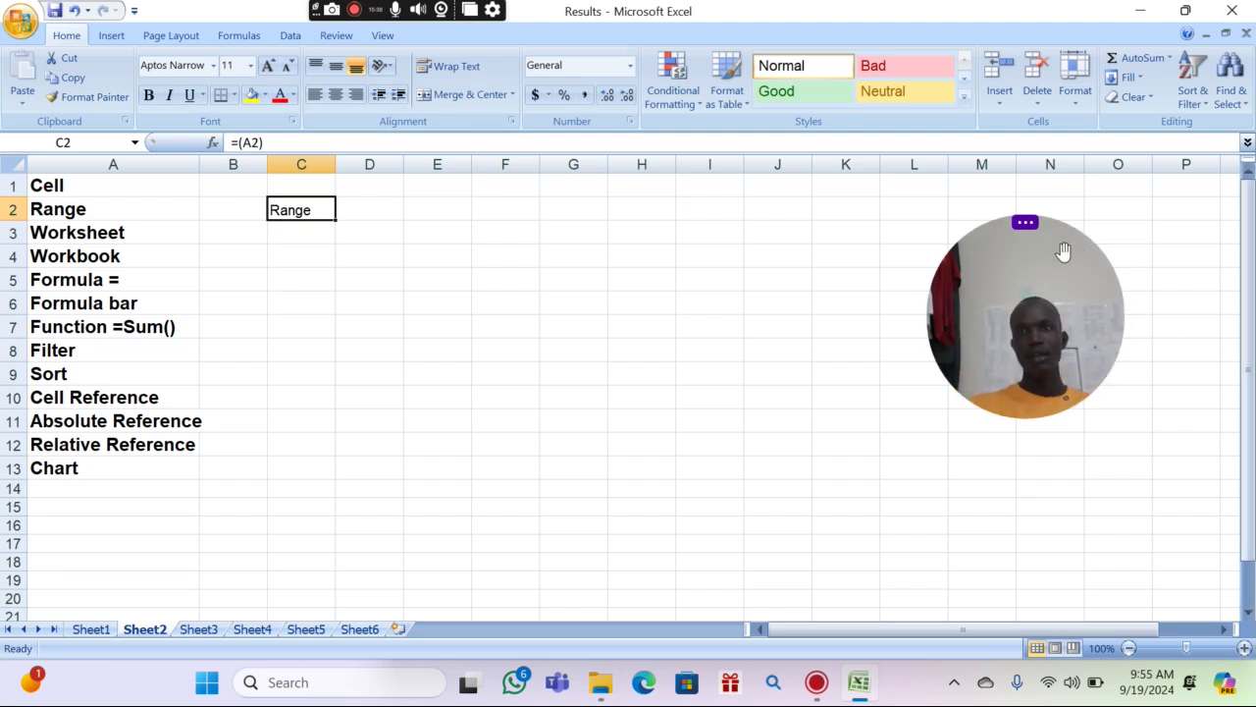
{"action": "left_click", "coordinate": [1031, 227]}
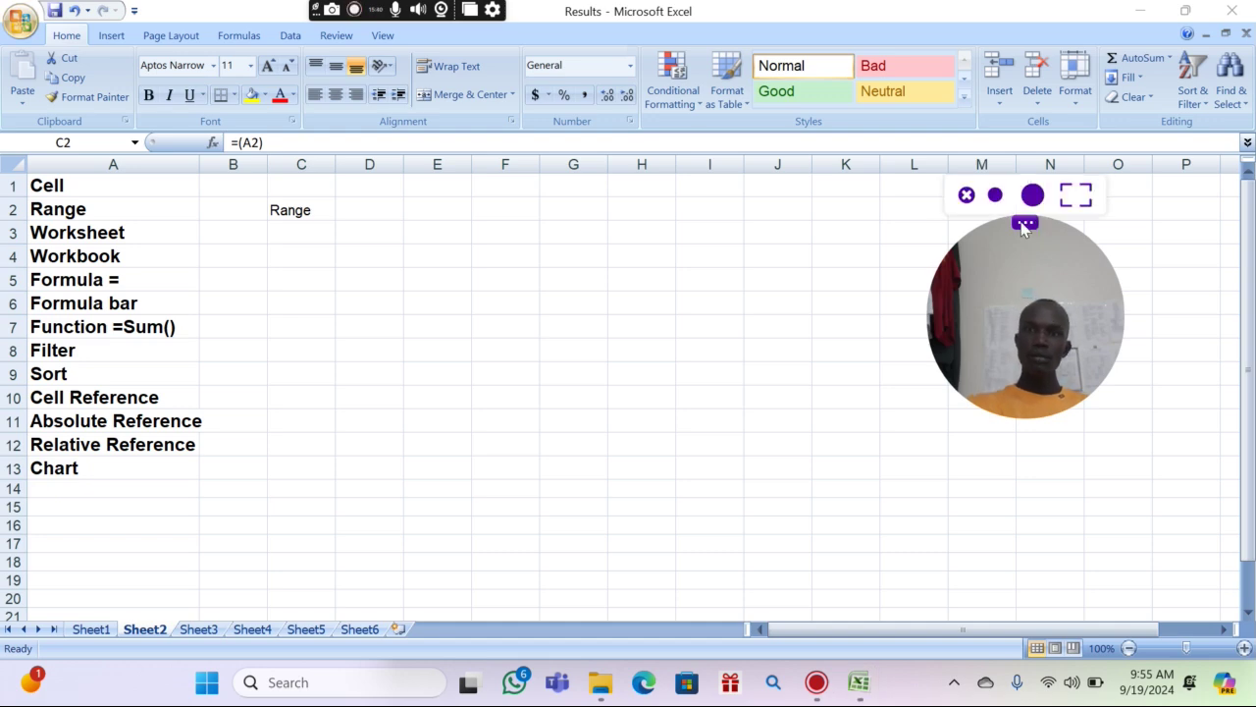
{"action": "left_click", "coordinate": [1075, 196]}
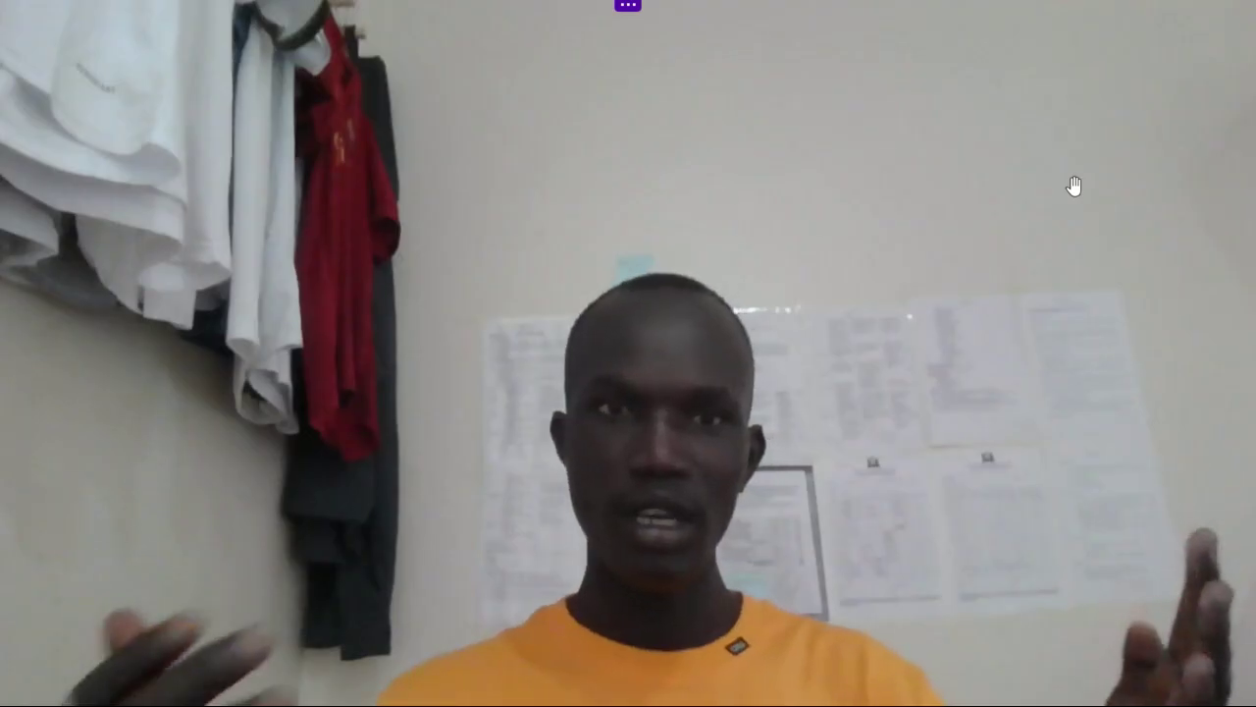